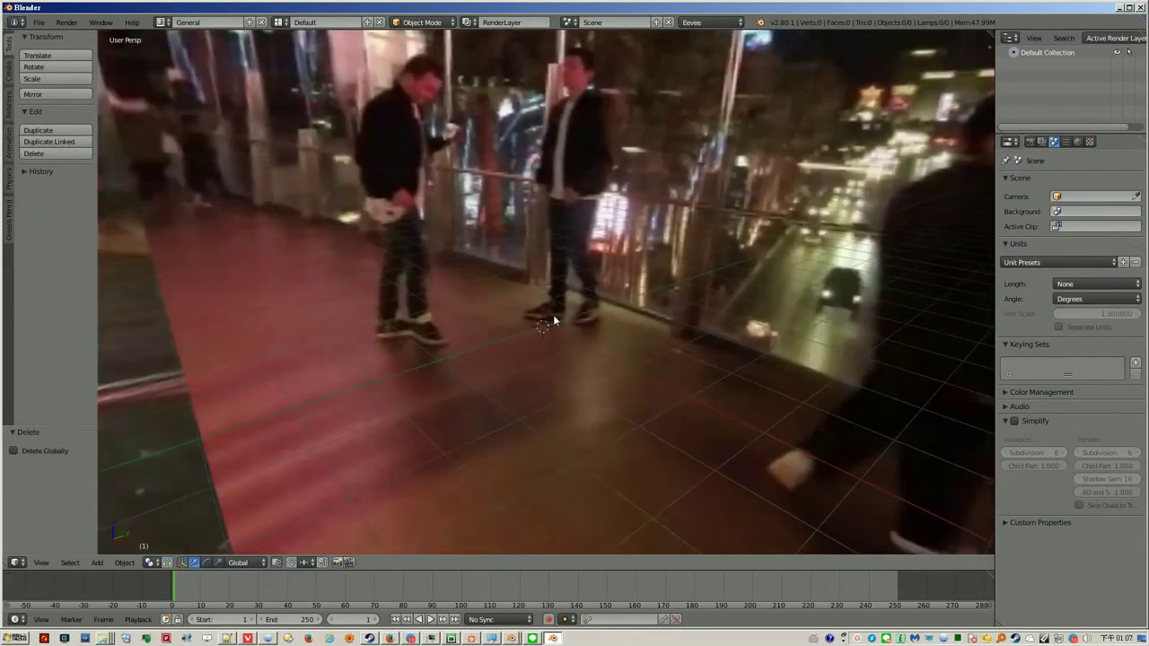
Add a cube and raise it one unit along Z
{"action": "key", "text": "shift+a"}
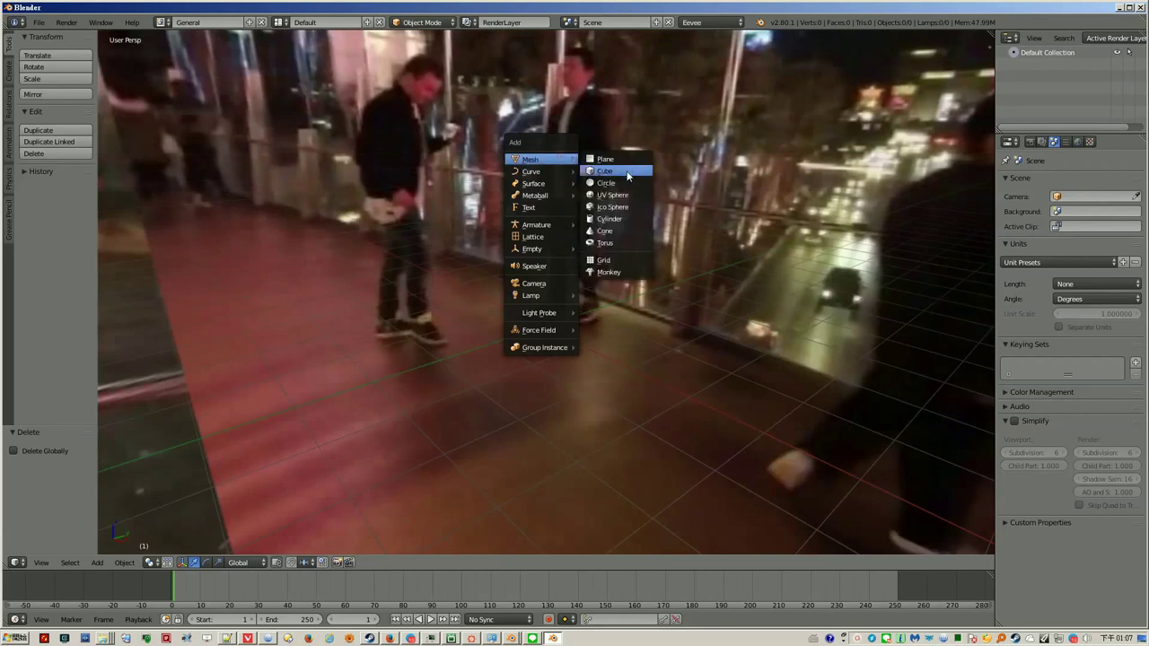
{"action": "left_click", "coordinate": [605, 170]}
{"action": "key", "text": "g"}
{"action": "key", "text": "z"}
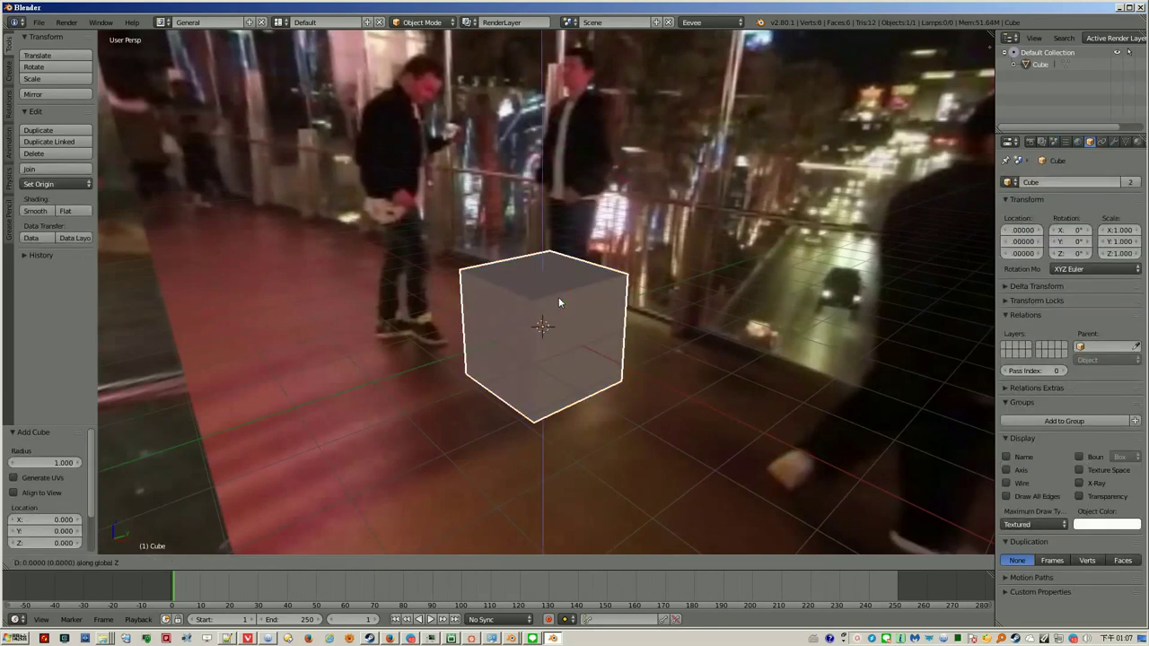
{"action": "type", "text": "-1"}
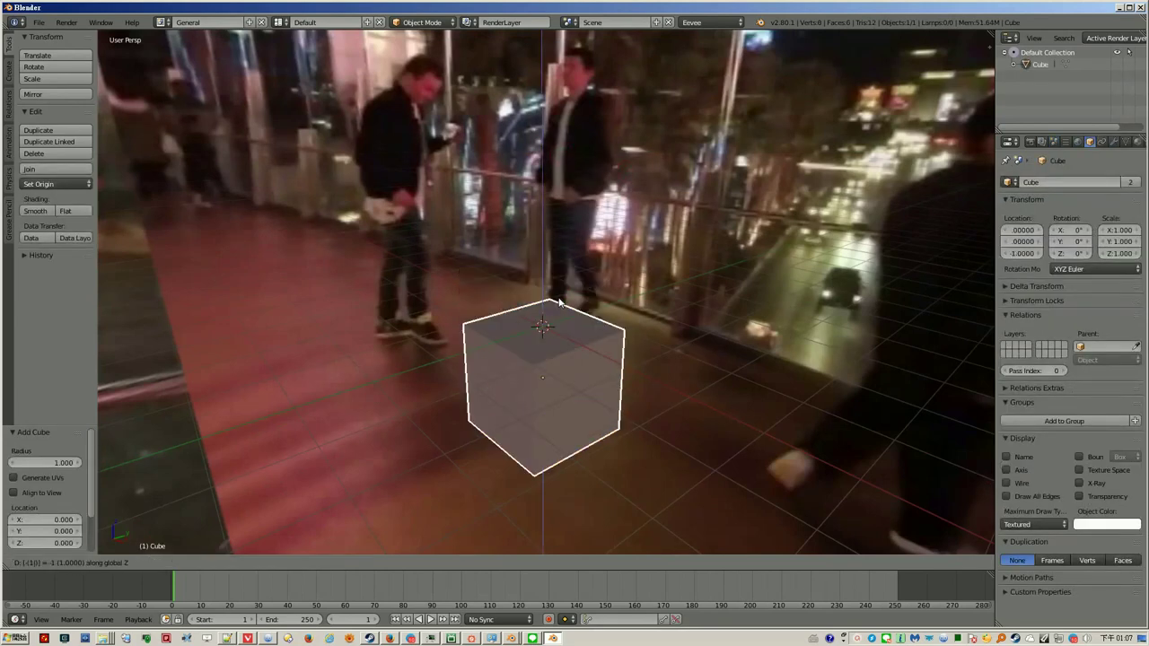
{"action": "key", "text": "minus"}
{"action": "key", "text": "Return"}
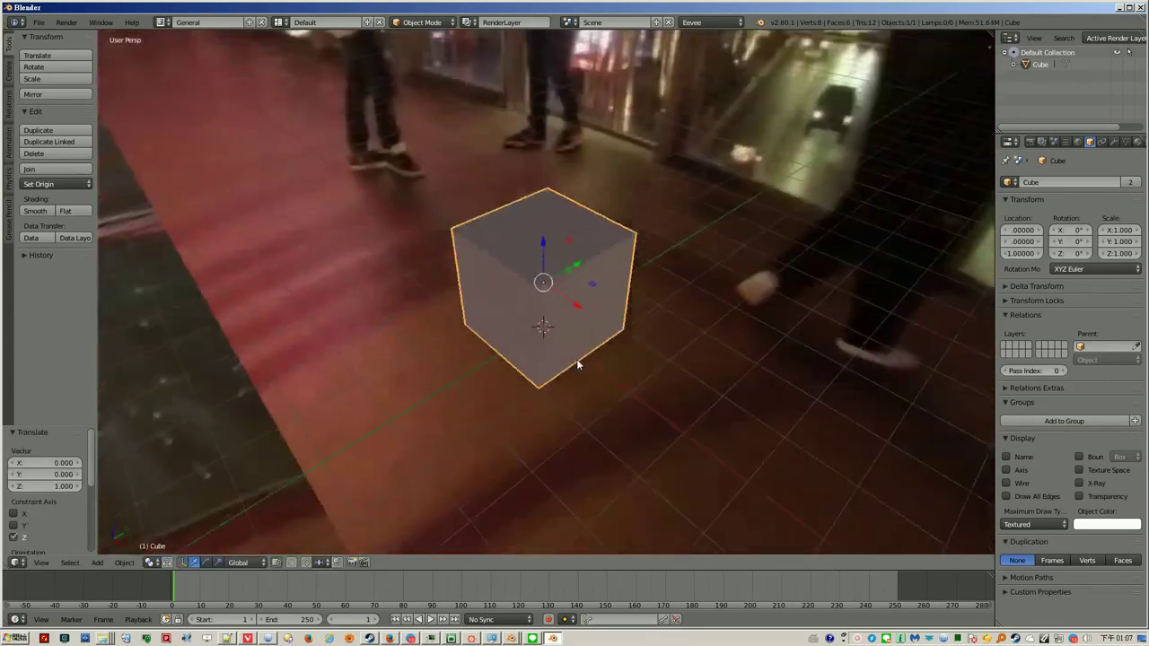
Flatten the cube's mesh along X into a thin slab and apply its rotation and scale
{"action": "key", "text": "Tab"}
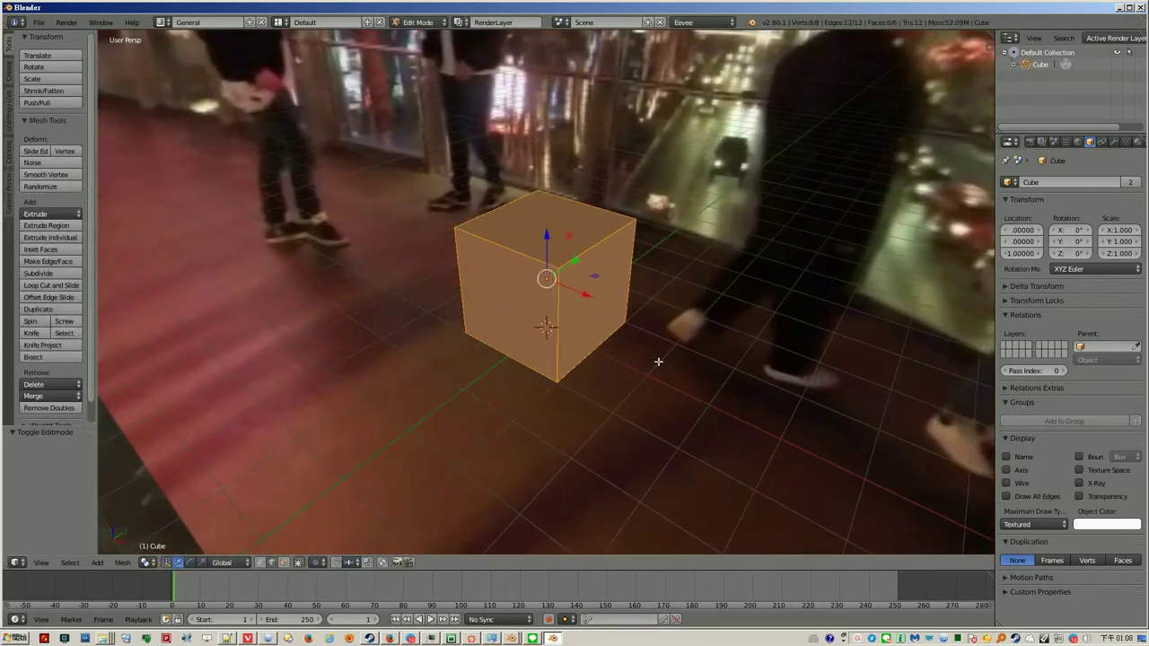
{"action": "key", "text": "s"}
{"action": "key", "text": "x"}
{"action": "left_click", "coordinate": [547, 292]}
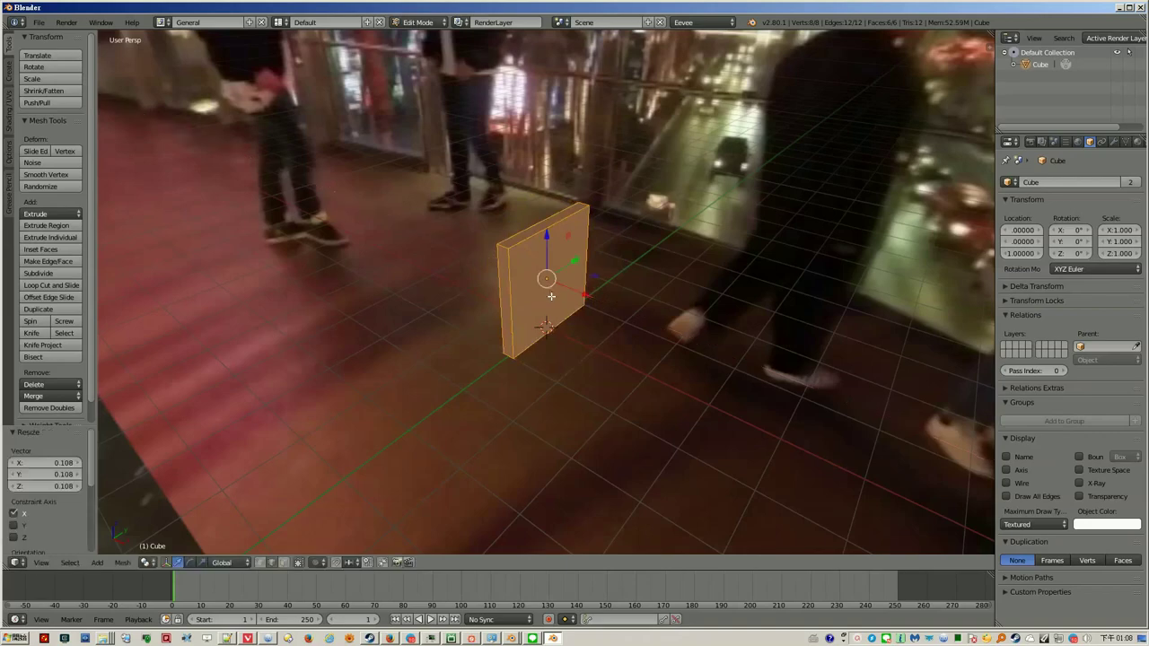
{"action": "key", "text": "Tab"}
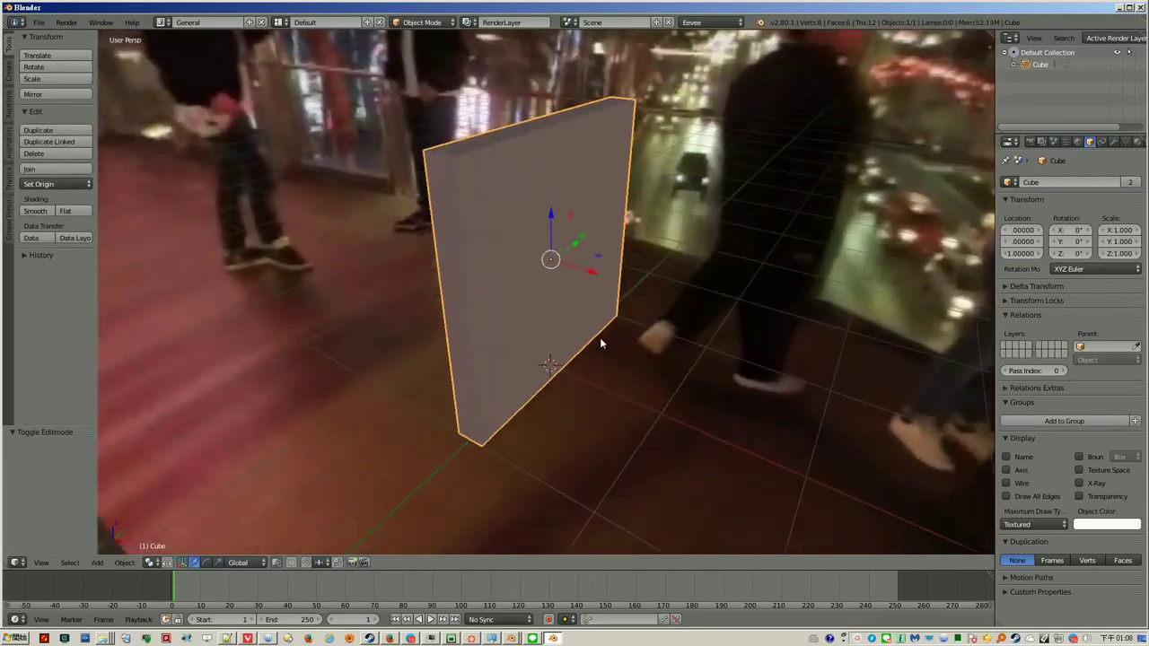
{"action": "key", "text": "ctrl+a"}
{"action": "left_click", "coordinate": [606, 373]}
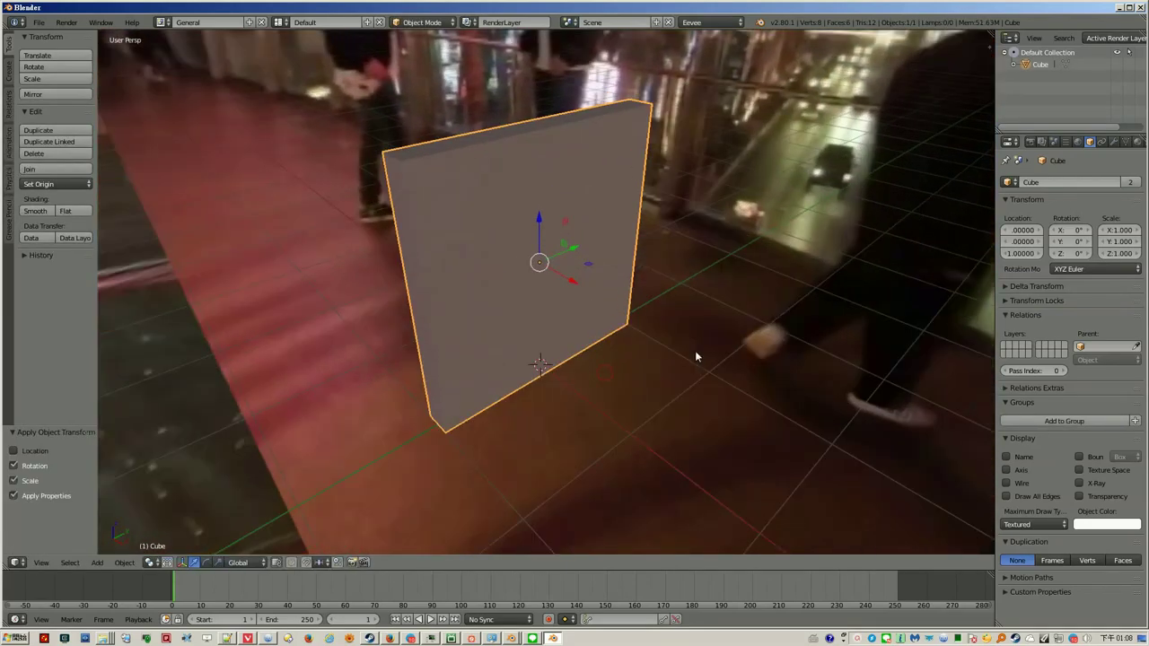
{"action": "key", "text": "shift+a"}
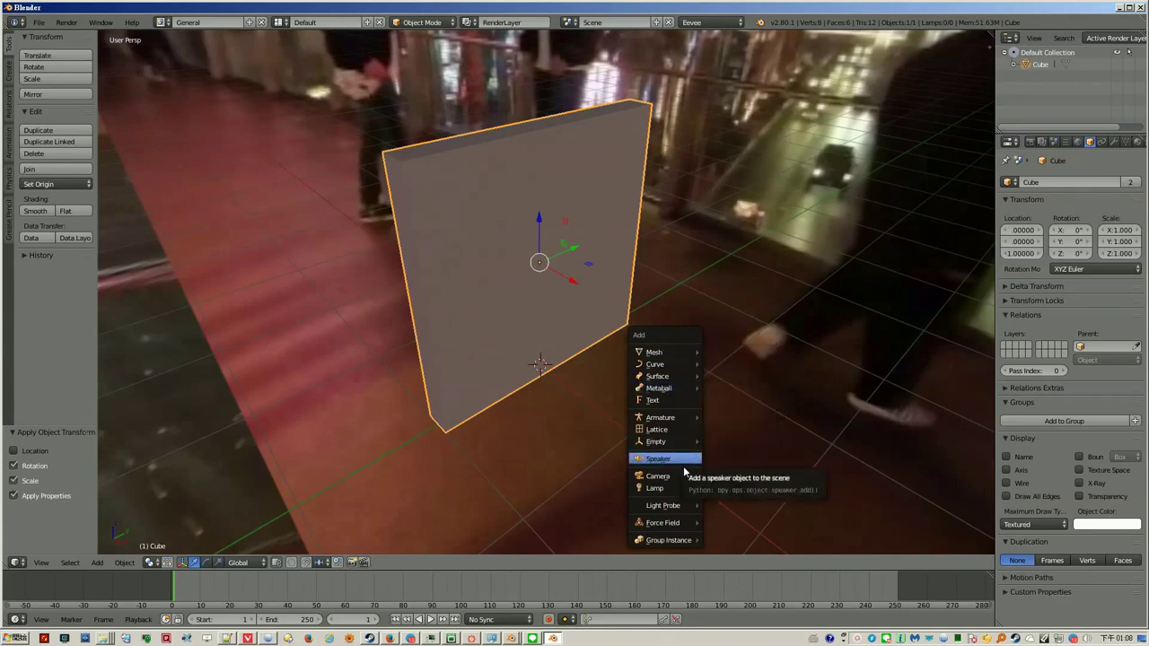
{"action": "mouse_move", "coordinate": [664, 487]}
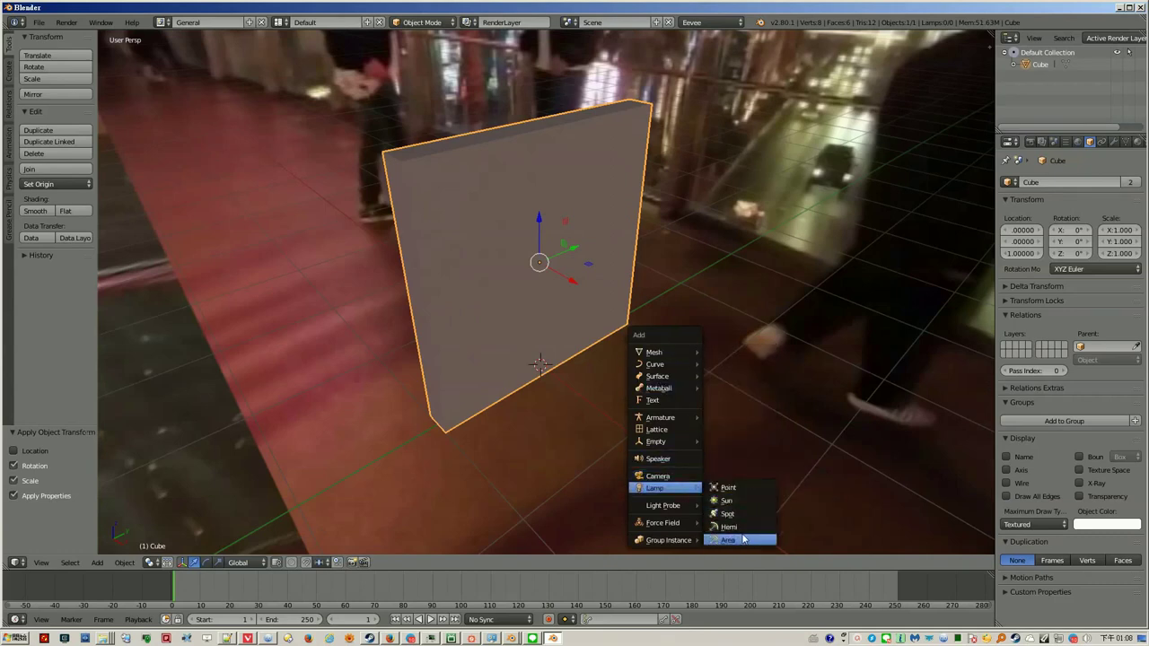
Add an area lamp and lift it to about 1.59 on Z
{"action": "left_click", "coordinate": [744, 540]}
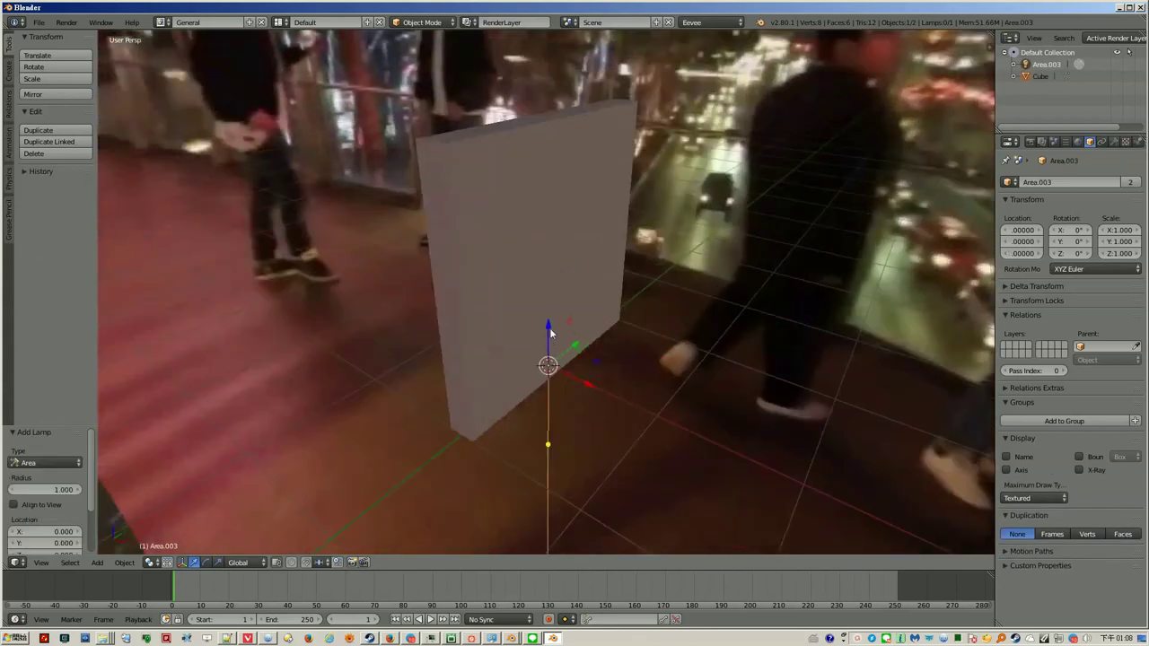
{"action": "left_click_drag", "start_coordinate": [550, 333], "coordinate": [544, 253]}
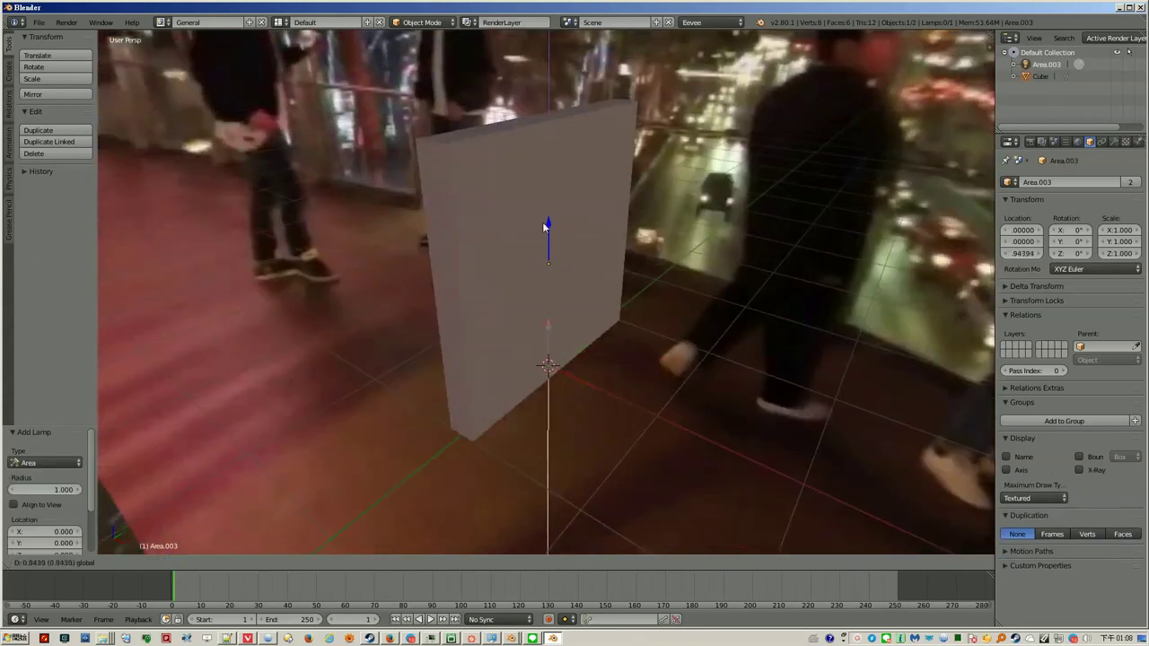
{"action": "left_click_drag", "start_coordinate": [549, 141], "coordinate": [549, 142]}
{"action": "scroll", "coordinate": [580, 273], "scroll_direction": "down", "scroll_amount": 2}
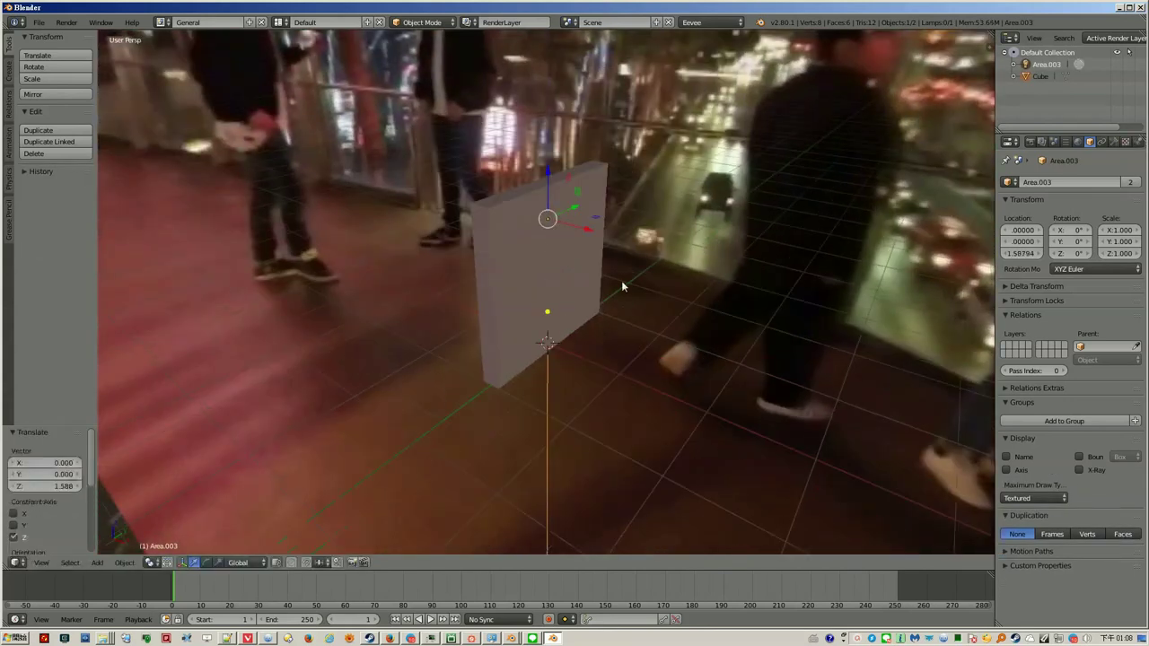
Set the lamp energy to 1.350 and rotate it -90° about Y
{"action": "left_click", "coordinate": [1114, 141]}
{"action": "left_click_drag", "start_coordinate": [1043, 348], "coordinate": [1059, 347]}
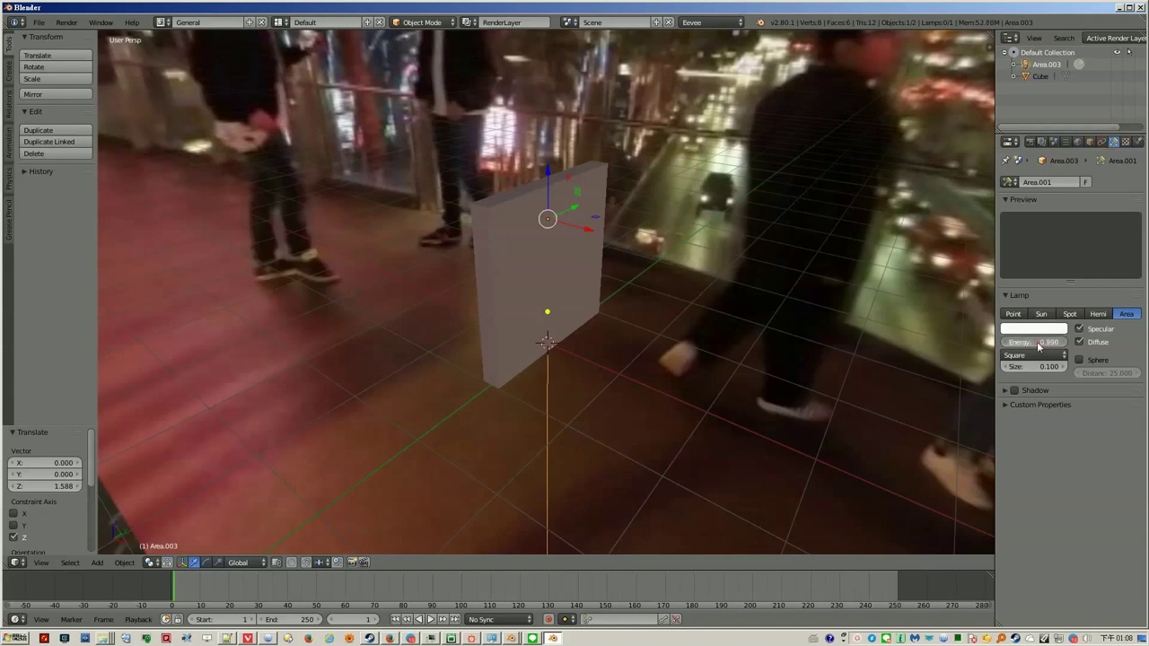
{"action": "key", "text": "g"}
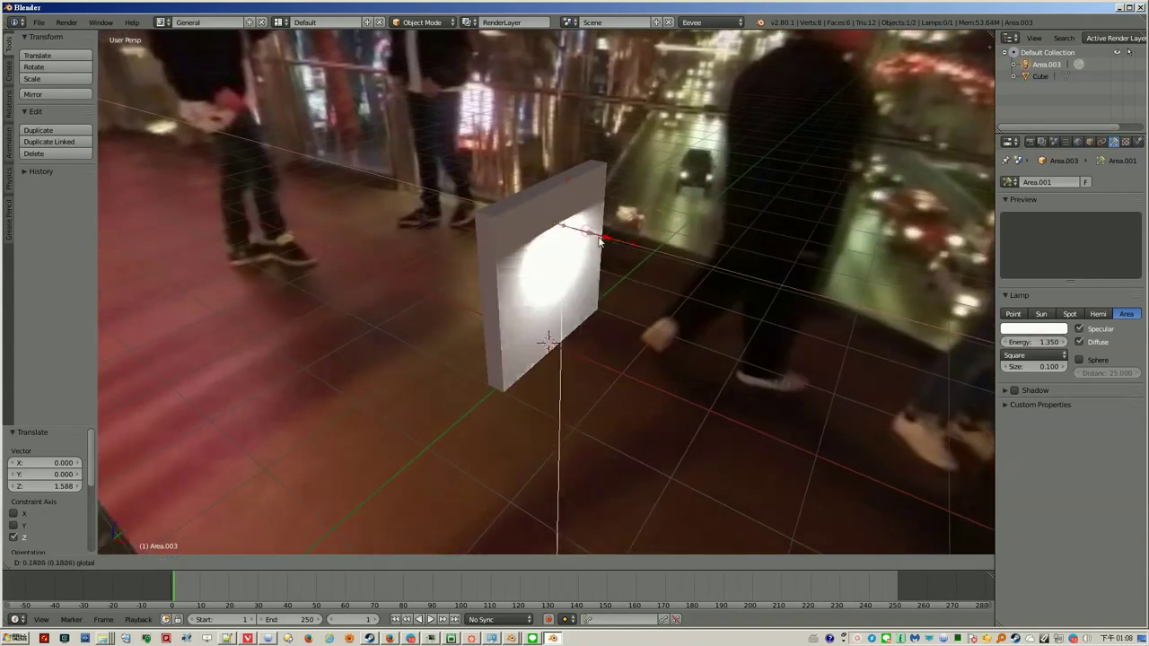
{"action": "key", "text": "Escape"}
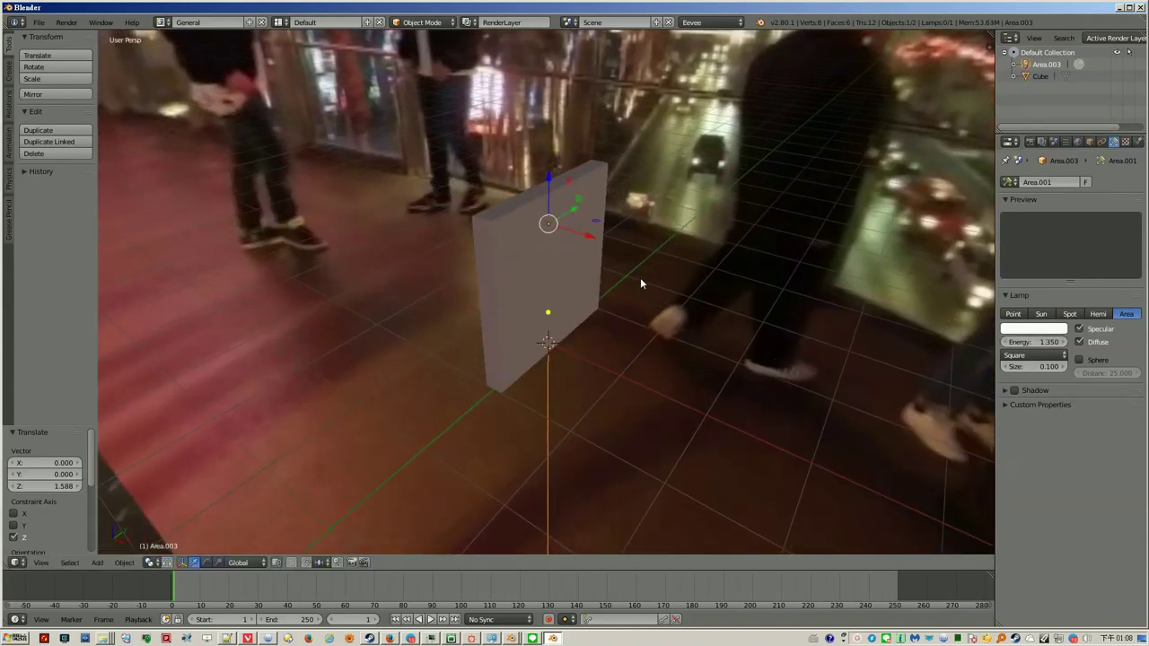
{"action": "key", "text": "r"}
{"action": "type", "text": "y-90"}
{"action": "key", "text": "Return"}
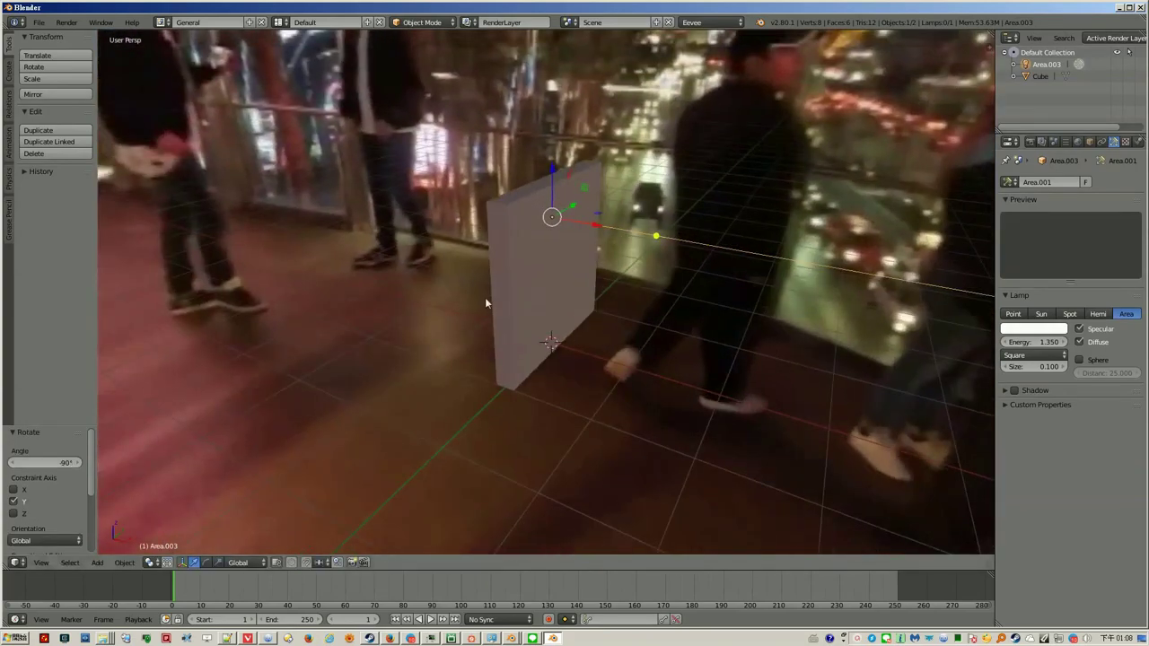
Select the panel and give it a new material, Material.002, with a Translucent BSDF surface
{"action": "right_click", "coordinate": [489, 299]}
{"action": "middle_click_drag", "start_coordinate": [628, 329], "coordinate": [521, 325]}
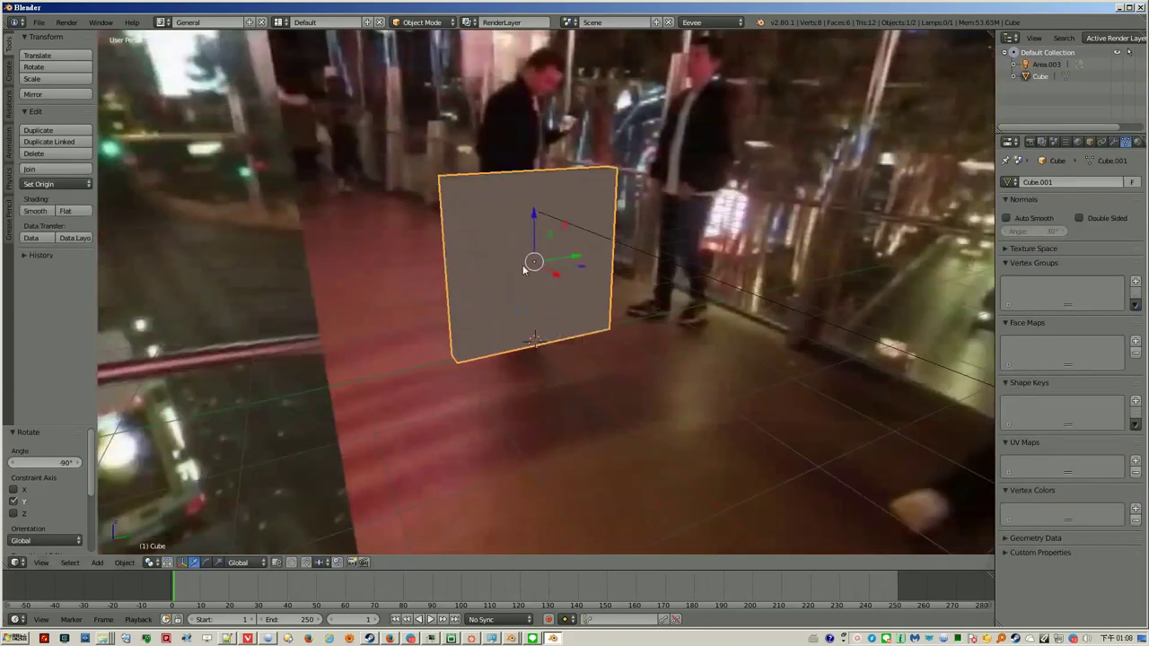
{"action": "left_click", "coordinate": [1139, 145]}
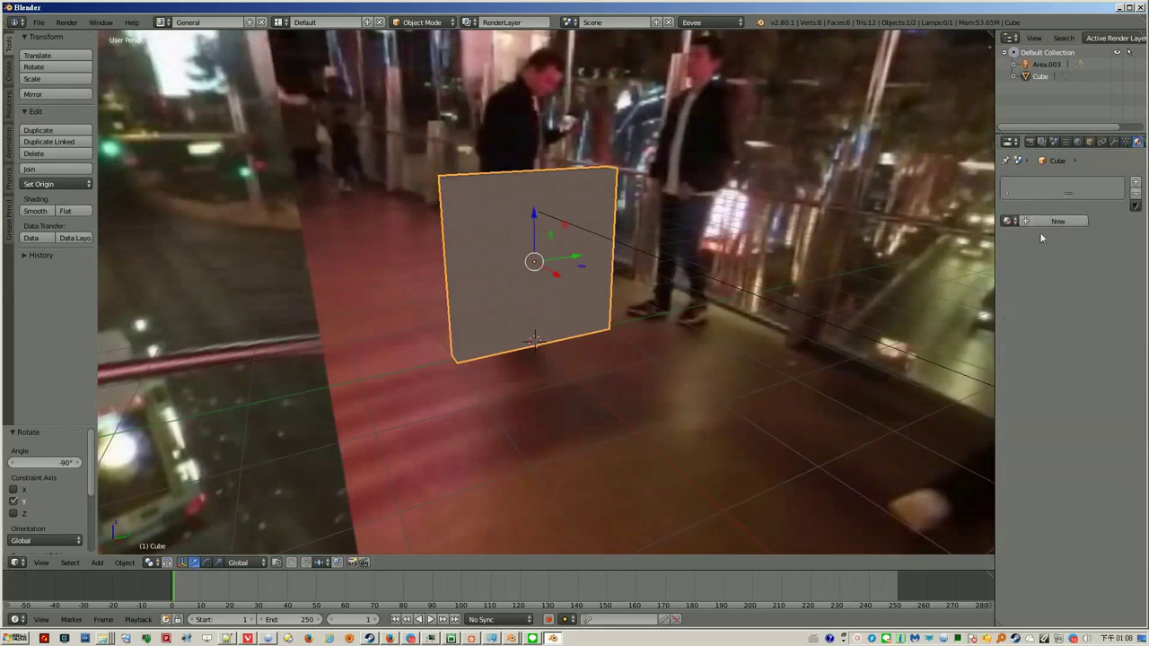
{"action": "left_click", "coordinate": [1047, 221]}
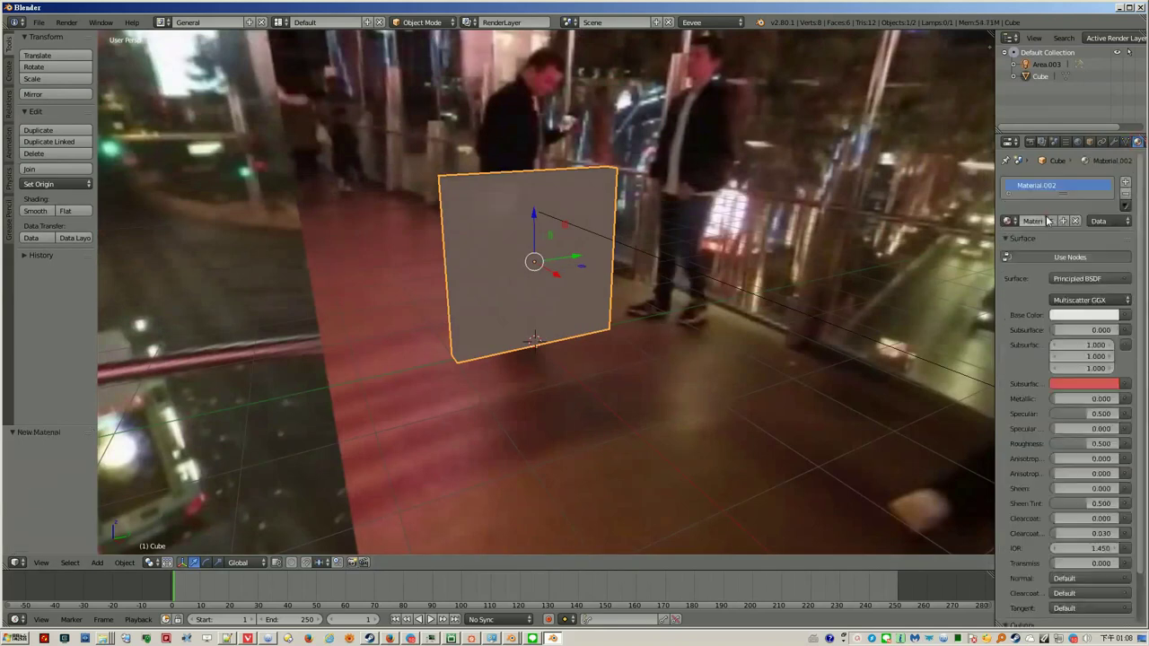
{"action": "left_click", "coordinate": [1073, 281]}
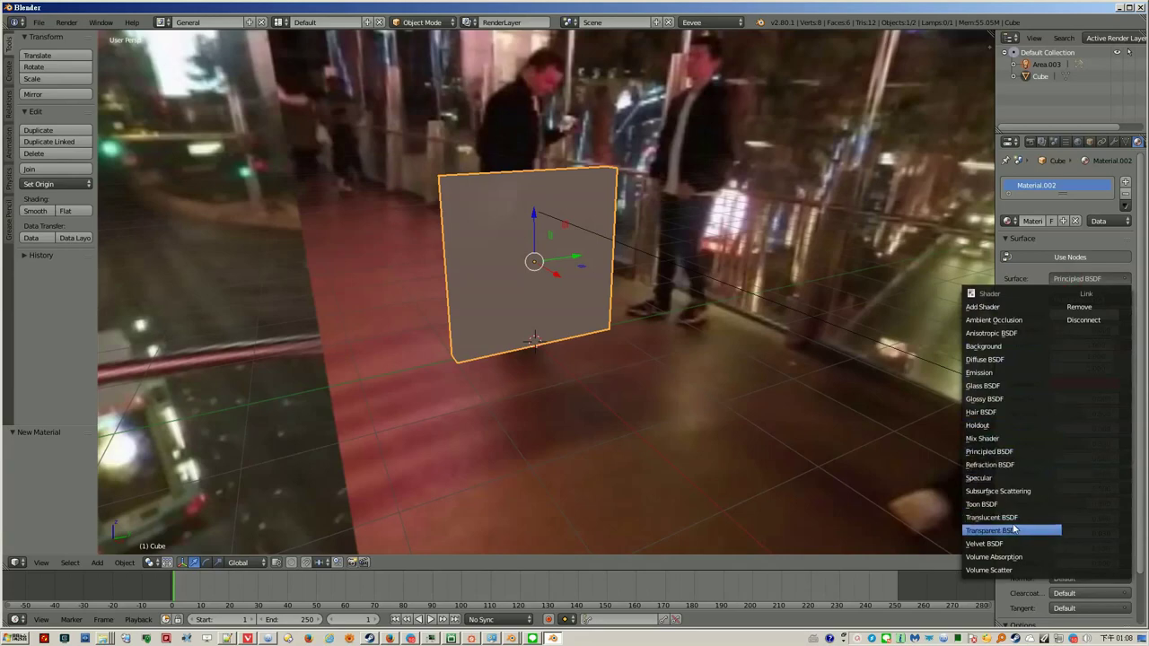
{"action": "left_click", "coordinate": [1047, 520]}
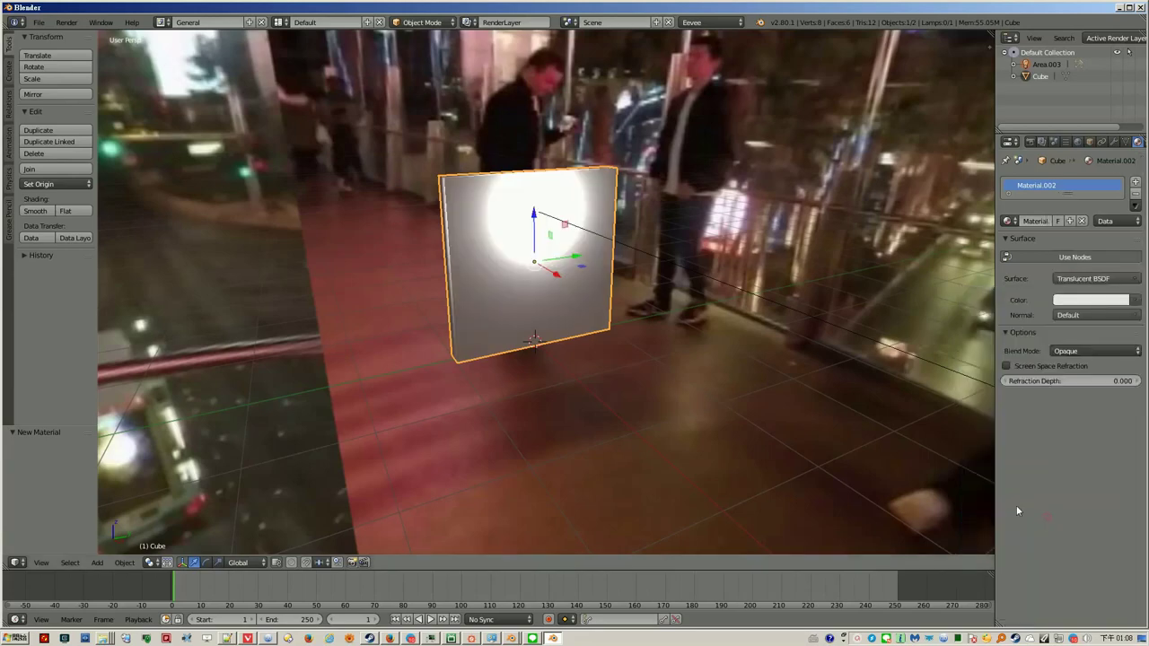
{"action": "middle_click_drag", "start_coordinate": [467, 279], "coordinate": [558, 274]}
{"action": "mouse_move", "coordinate": [534, 198]}
{"action": "middle_mouse_down"}
{"action": "mouse_move", "coordinate": [539, 252]}
{"action": "mouse_move", "coordinate": [557, 179]}
{"action": "middle_mouse_up"}
Reposition the area lamp over the panel and make it rectangular with X size 0.510
{"action": "right_click", "coordinate": [539, 252]}
{"action": "left_click_drag", "start_coordinate": [556, 180], "coordinate": [549, 247]}
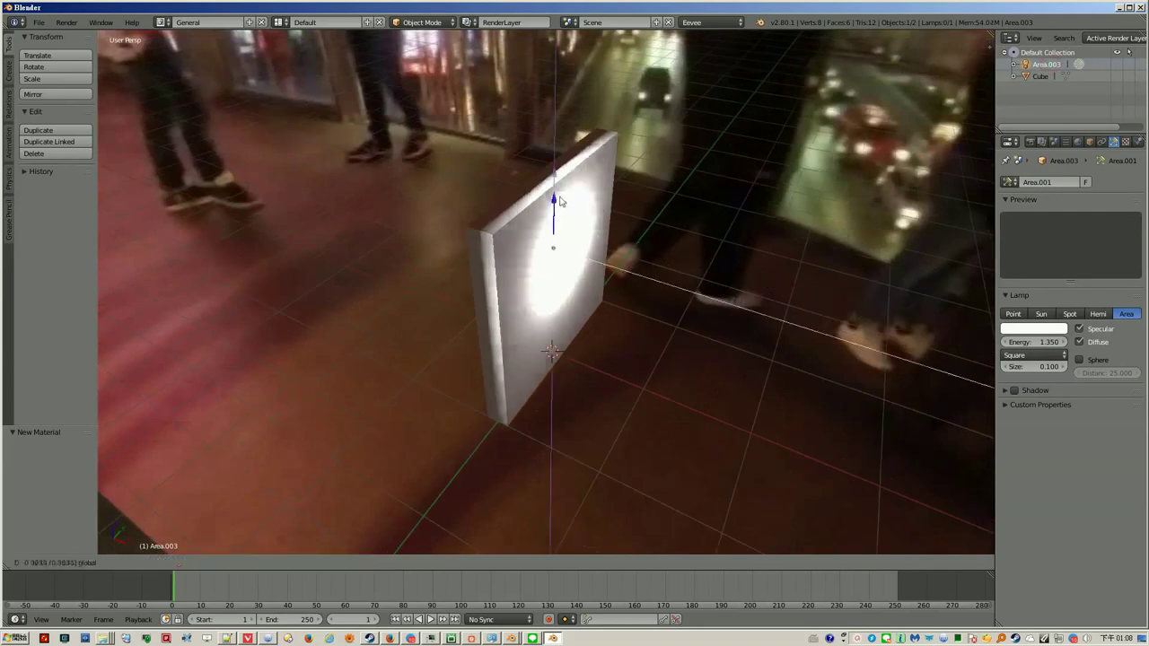
{"action": "left_click_drag", "start_coordinate": [596, 300], "coordinate": [580, 296]}
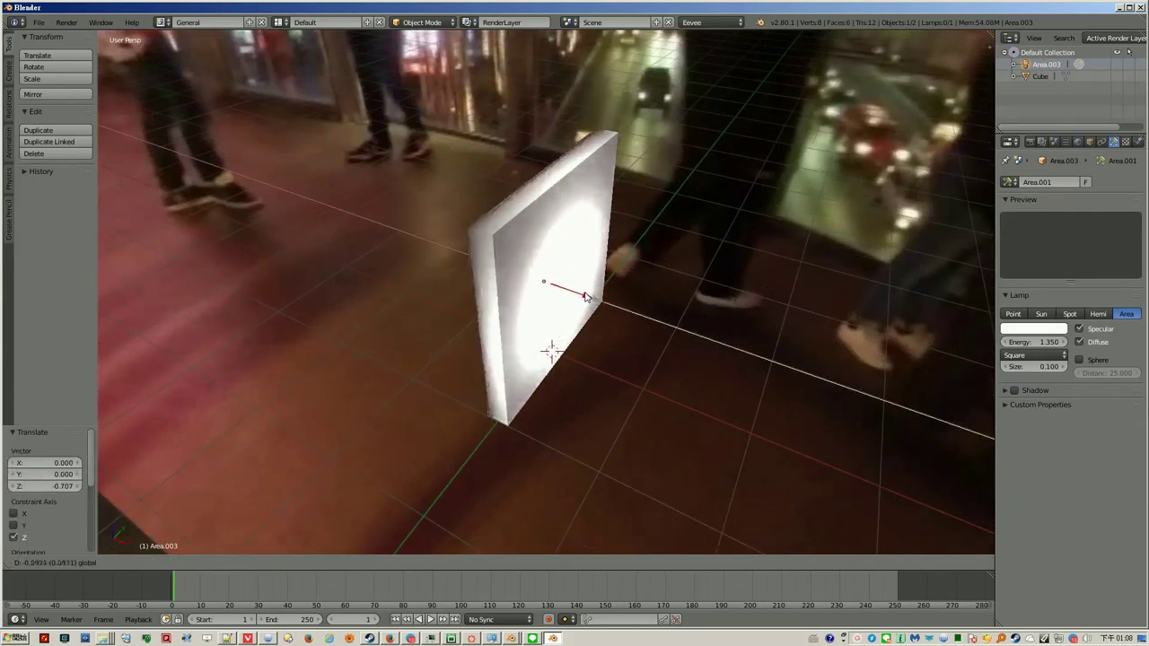
{"action": "middle_click_drag", "start_coordinate": [579, 297], "coordinate": [521, 298]}
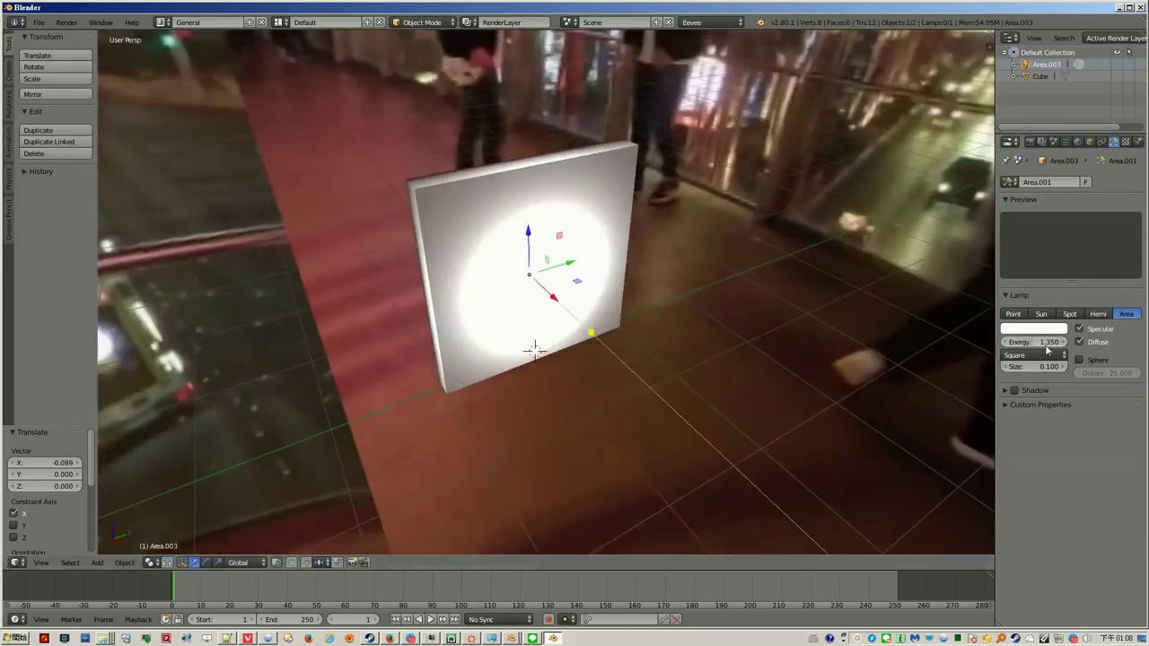
{"action": "left_click", "coordinate": [1042, 354]}
{"action": "left_click", "coordinate": [1010, 329]}
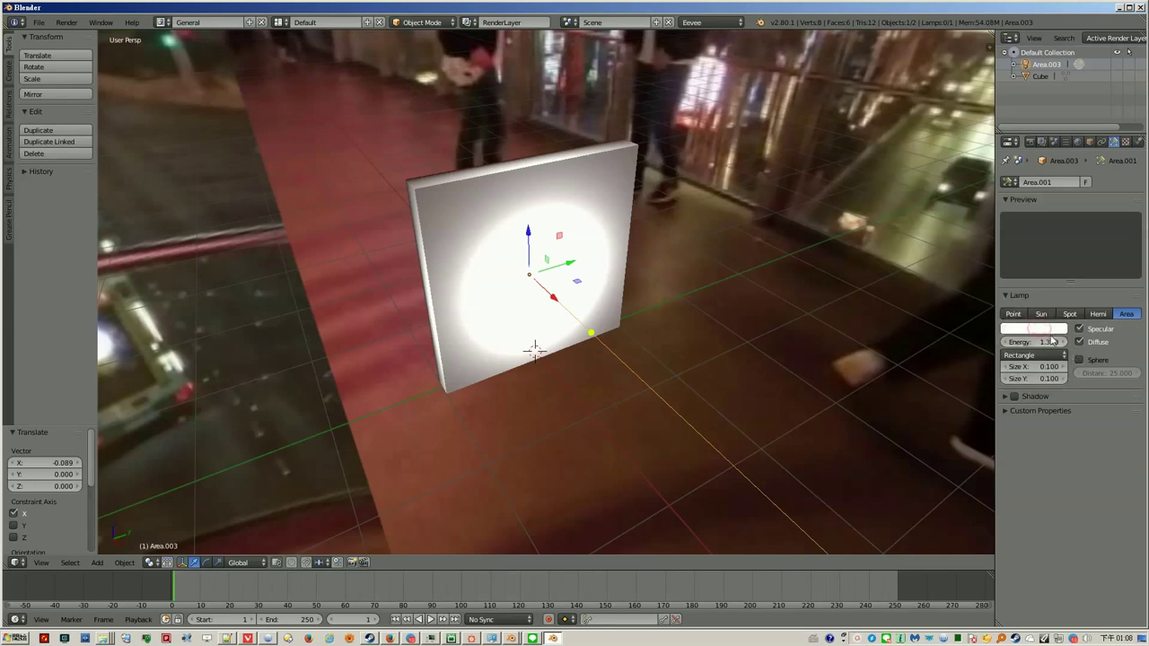
{"action": "left_click_drag", "start_coordinate": [1054, 370], "coordinate": [1071, 374]}
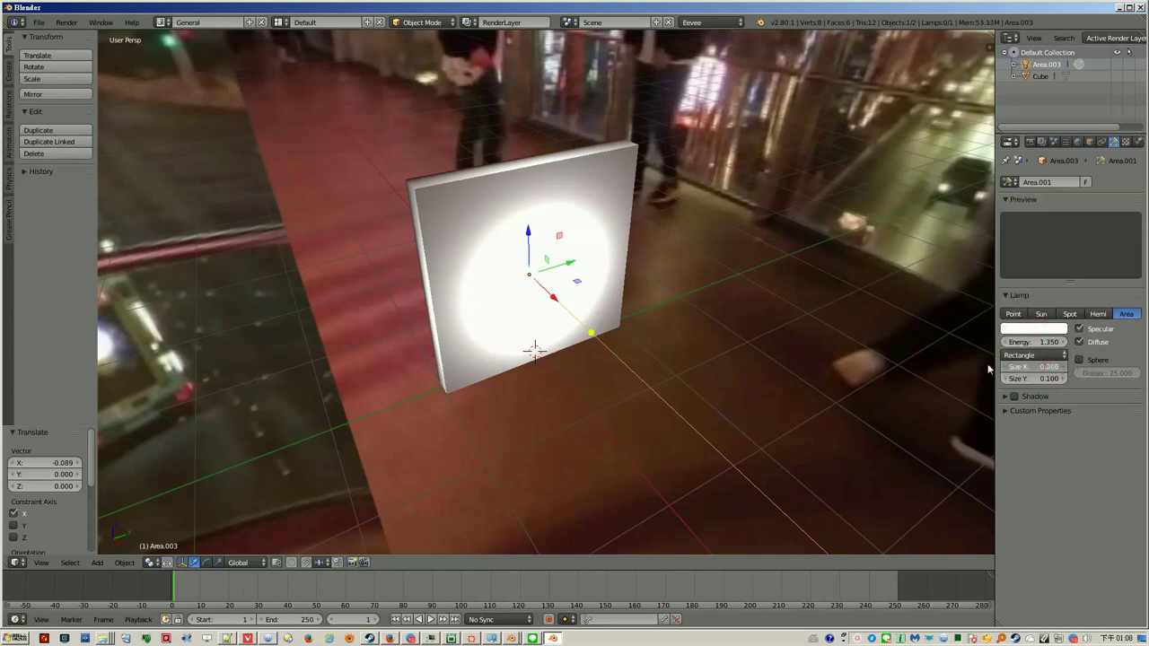
{"action": "left_click_drag", "start_coordinate": [700, 358], "coordinate": [1050, 371]}
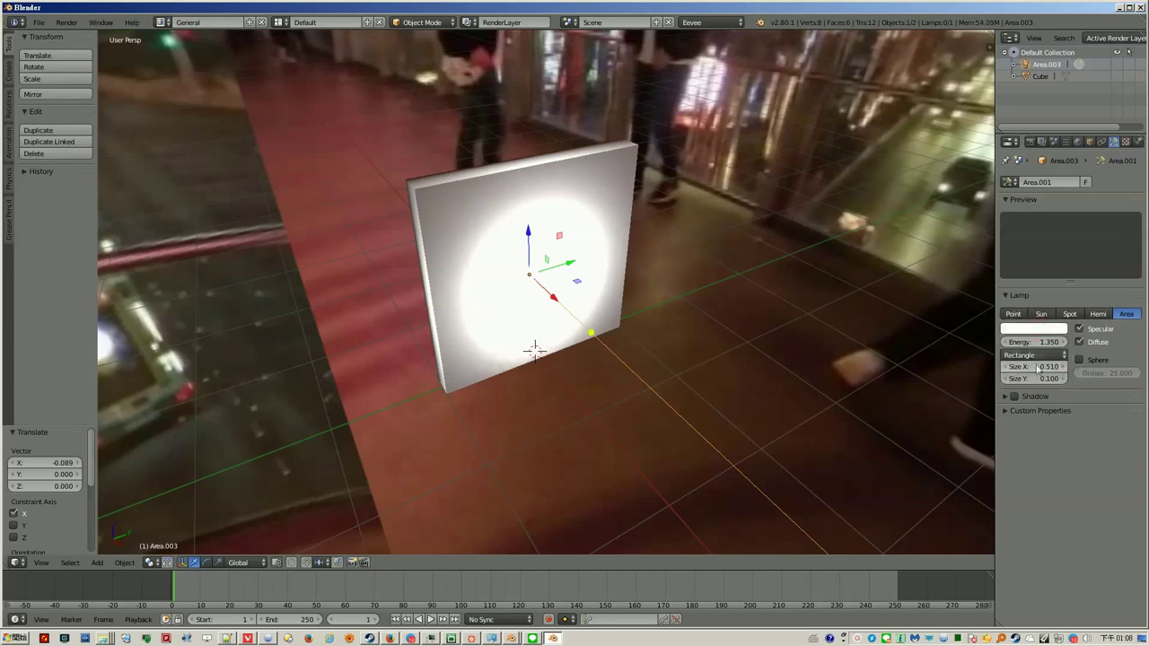
Resize the lamp to a 1.976 by 0.032 strip centred on the panel, energy 0.030
{"action": "left_click_drag", "start_coordinate": [571, 262], "coordinate": [454, 298]}
{"action": "left_click_drag", "start_coordinate": [1046, 371], "coordinate": [1025, 407]}
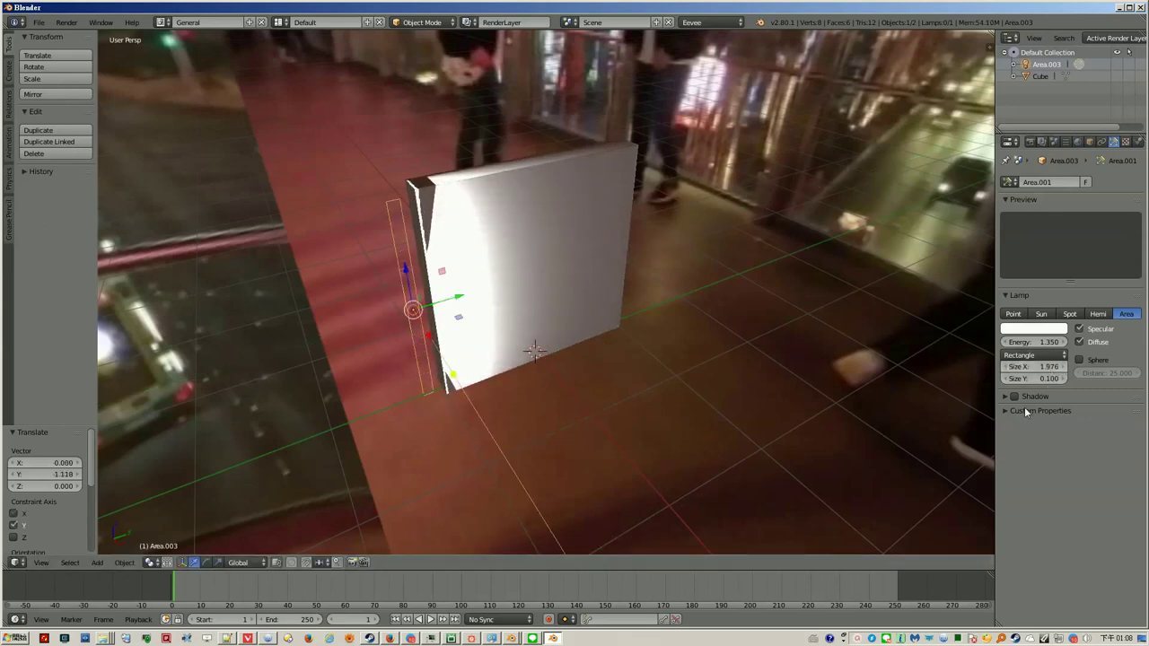
{"action": "left_click_drag", "start_coordinate": [1047, 379], "coordinate": [991, 383]}
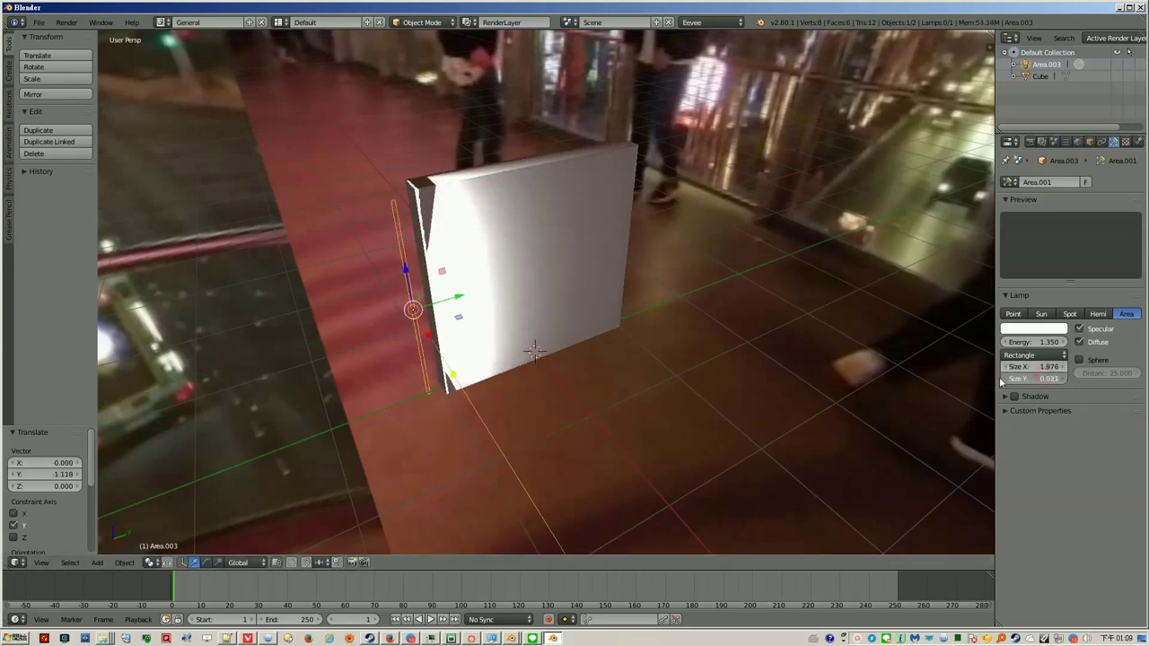
{"action": "left_click_drag", "start_coordinate": [458, 296], "coordinate": [519, 279]}
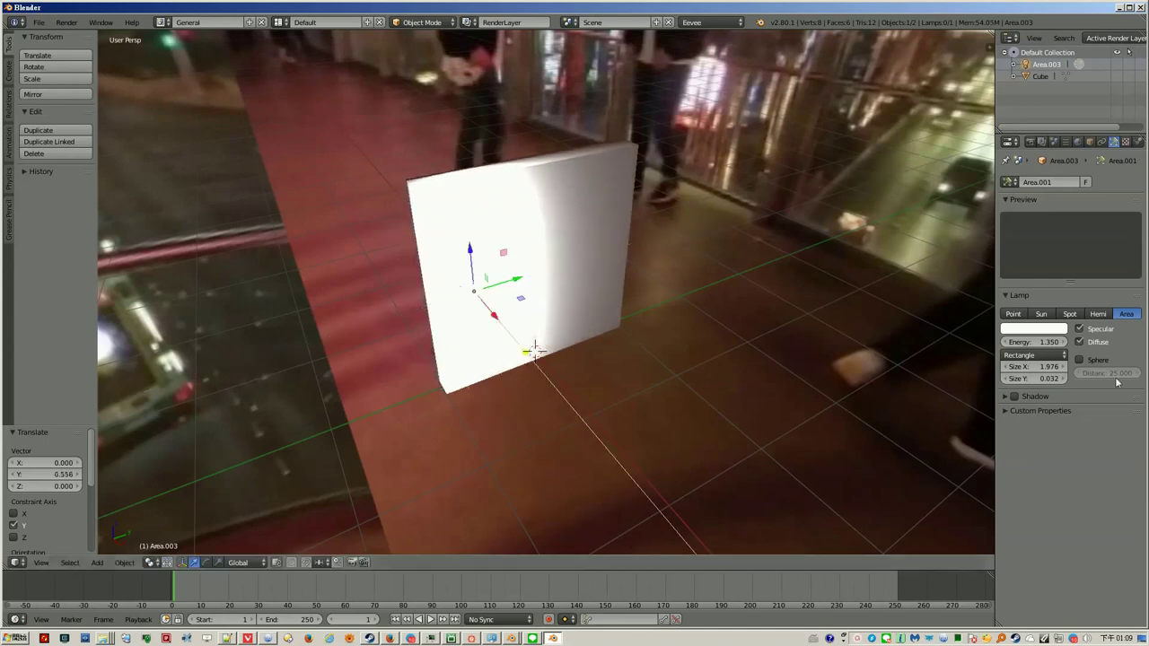
{"action": "left_click_drag", "start_coordinate": [1052, 343], "coordinate": [969, 350]}
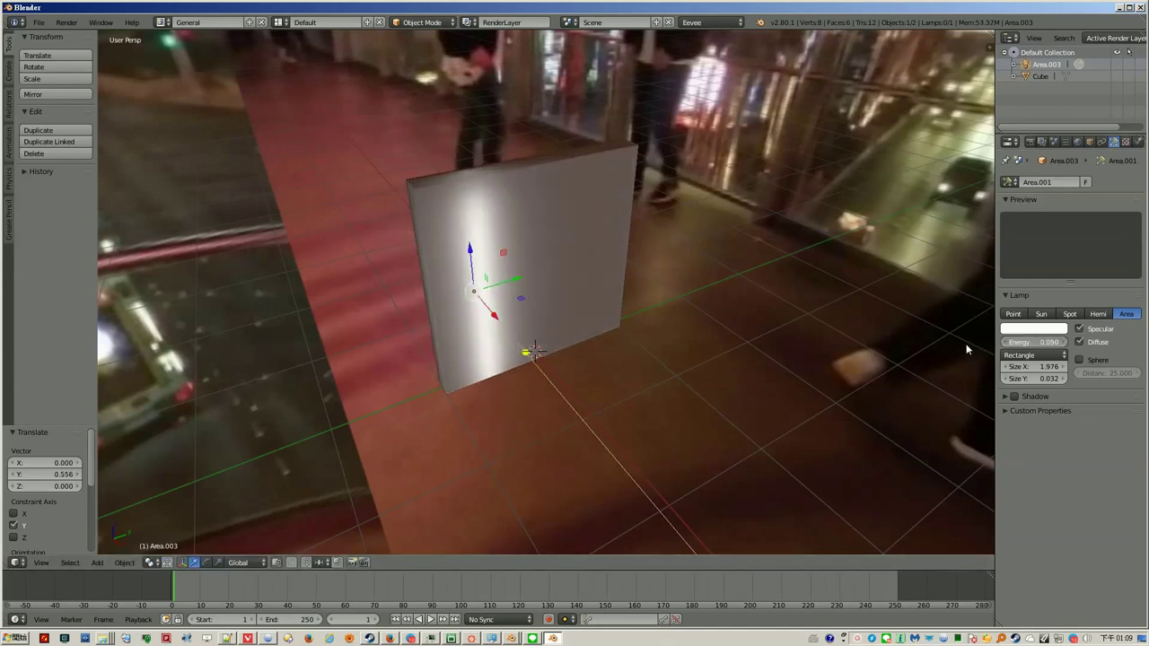
{"action": "middle_click_drag", "start_coordinate": [496, 293], "coordinate": [516, 294]}
Nudge the strip lamp slightly up along Z and then along Y
{"action": "left_click", "coordinate": [481, 287]}
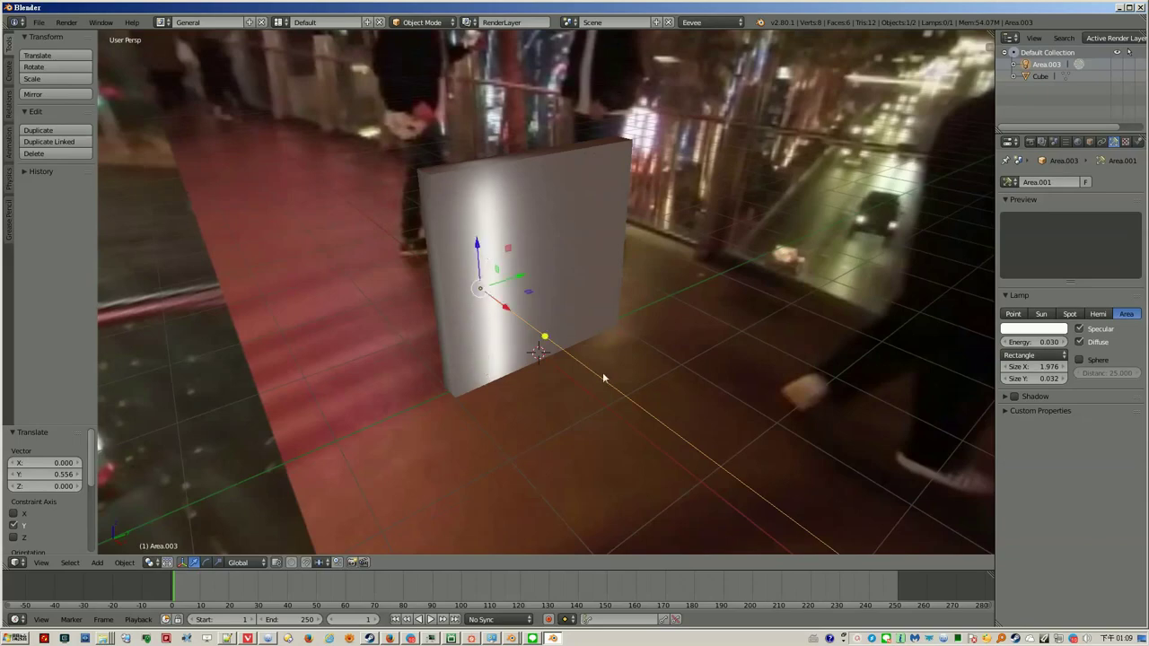
{"action": "middle_click_drag", "start_coordinate": [602, 372], "coordinate": [561, 230]}
{"action": "mouse_move", "coordinate": [762, 431]}
{"action": "middle_mouse_down"}
{"action": "mouse_move", "coordinate": [678, 423]}
{"action": "mouse_move", "coordinate": [598, 368]}
{"action": "mouse_move", "coordinate": [777, 250]}
{"action": "middle_mouse_up"}
{"action": "key", "text": "g"}
{"action": "key", "text": "z"}
{"action": "left_click", "coordinate": [678, 411]}
{"action": "key", "text": "g"}
{"action": "key", "text": "y"}
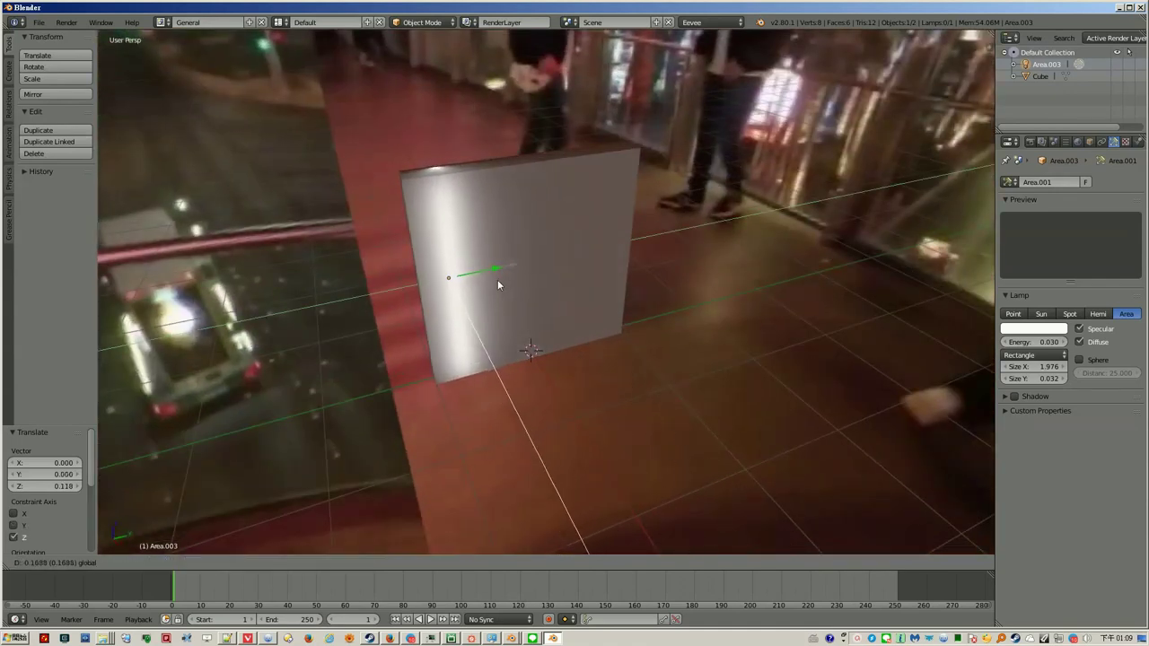
{"action": "left_click", "coordinate": [498, 279]}
{"action": "mouse_move", "coordinate": [582, 308]}
{"action": "middle_mouse_down"}
{"action": "mouse_move", "coordinate": [557, 314]}
{"action": "mouse_move", "coordinate": [608, 305]}
{"action": "middle_mouse_up"}
{"action": "key", "text": "shift+d"}
Place three linked copies of the strip lamp spaced across the panel along X
{"action": "key", "text": "x"}
{"action": "left_click", "coordinate": [665, 308]}
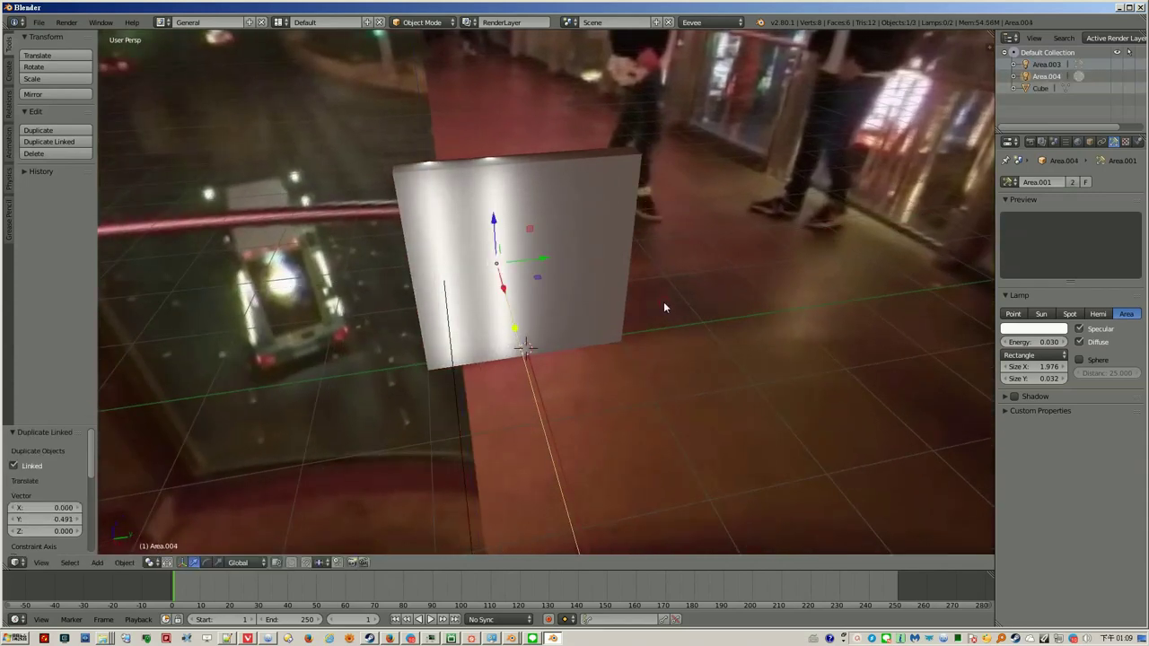
{"action": "key", "text": "alt+d"}
{"action": "key", "text": "x"}
{"action": "left_click", "coordinate": [721, 307]}
{"action": "key", "text": "alt+d"}
{"action": "key", "text": "x"}
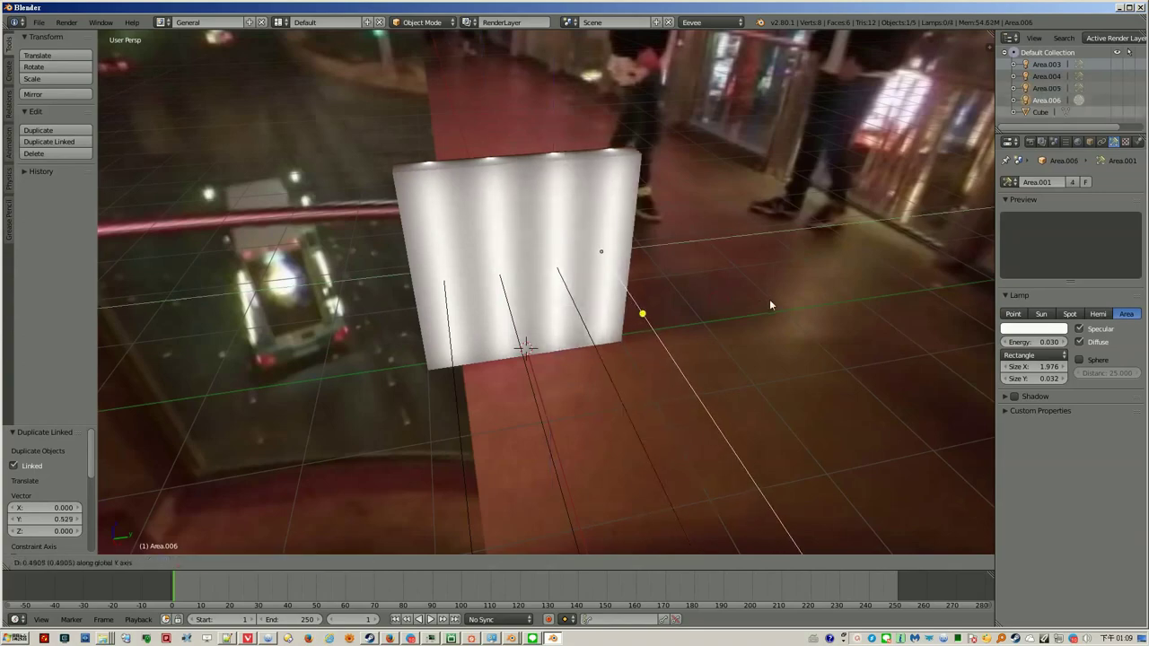
{"action": "left_click", "coordinate": [770, 299]}
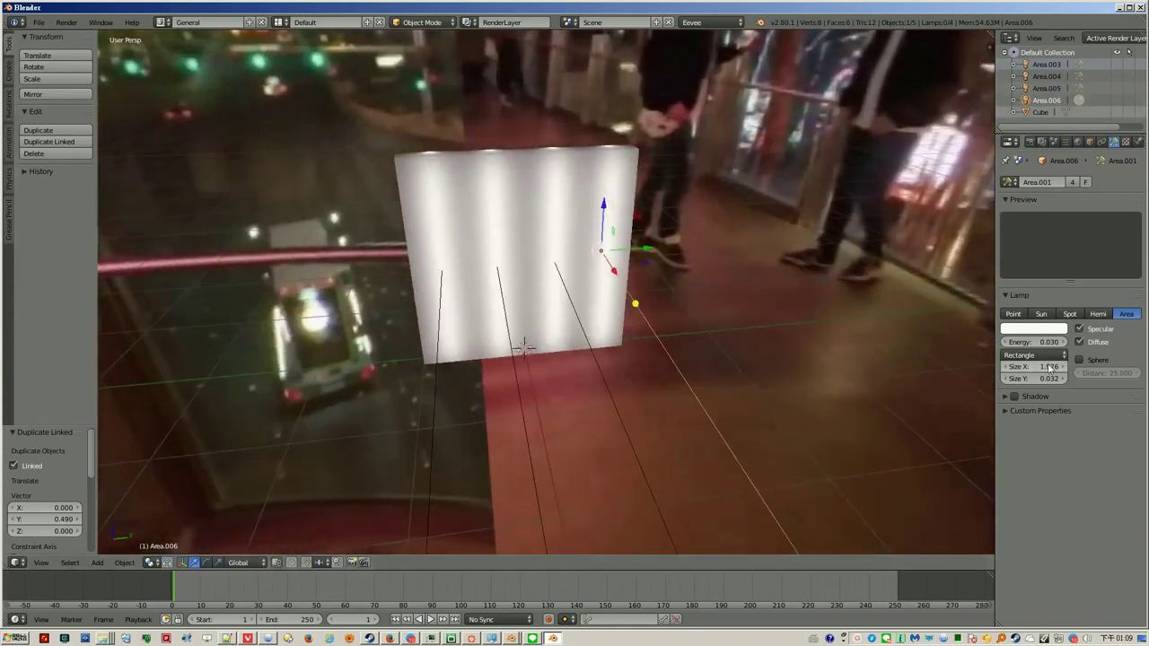
Set the shared strip lamps to size X 1.934 and energy 0.028
{"action": "left_click_drag", "start_coordinate": [1046, 367], "coordinate": [1120, 364]}
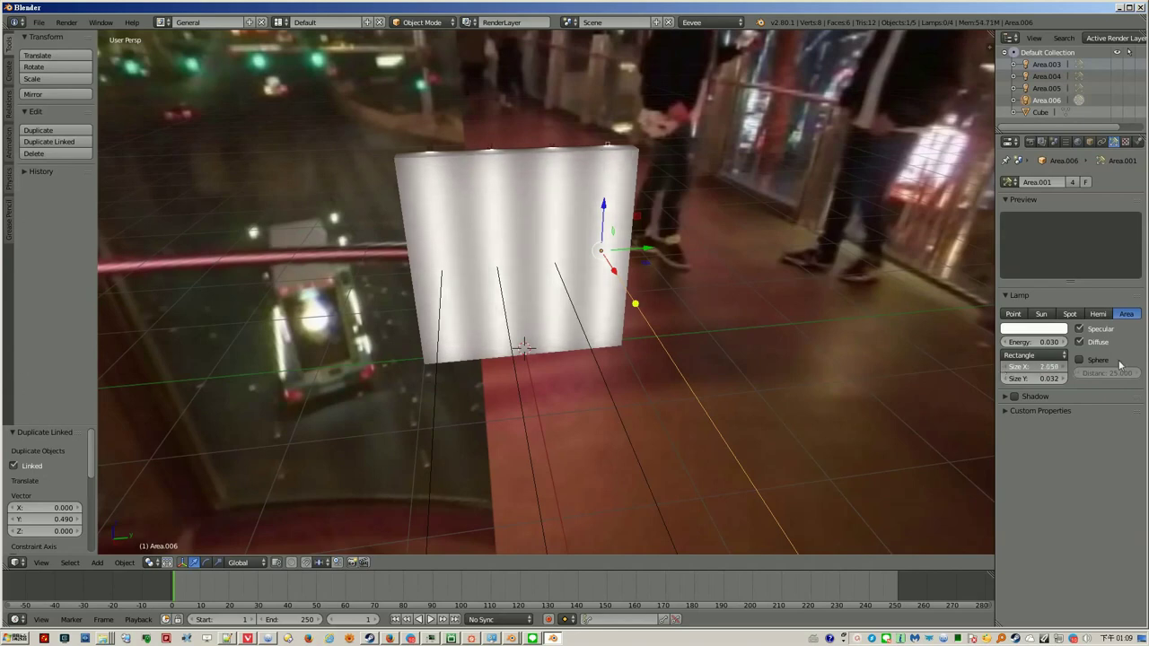
{"action": "left_click_drag", "start_coordinate": [1046, 343], "coordinate": [885, 334]}
{"action": "middle_click_drag", "start_coordinate": [885, 328], "coordinate": [472, 225]}
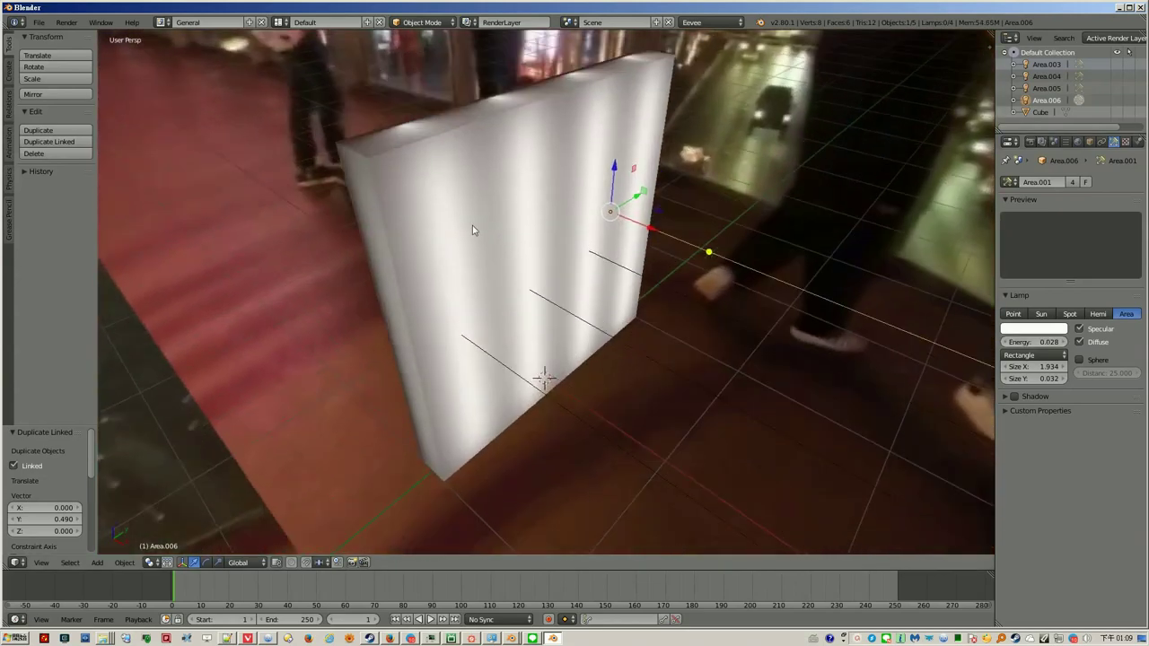
{"action": "right_click", "coordinate": [405, 162]}
Bevel the panel's front face edges by about 0.022, then return to Object Mode
{"action": "key", "text": "Tab"}
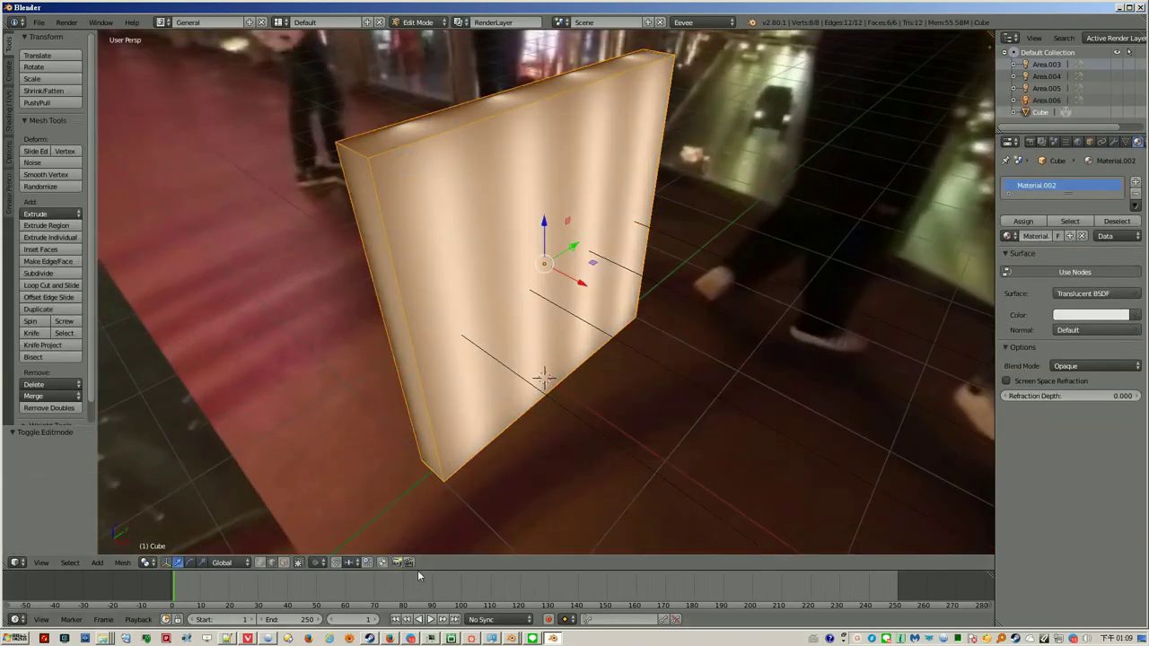
{"action": "left_click", "coordinate": [287, 563]}
{"action": "middle_click_drag", "start_coordinate": [734, 334], "coordinate": [743, 340]}
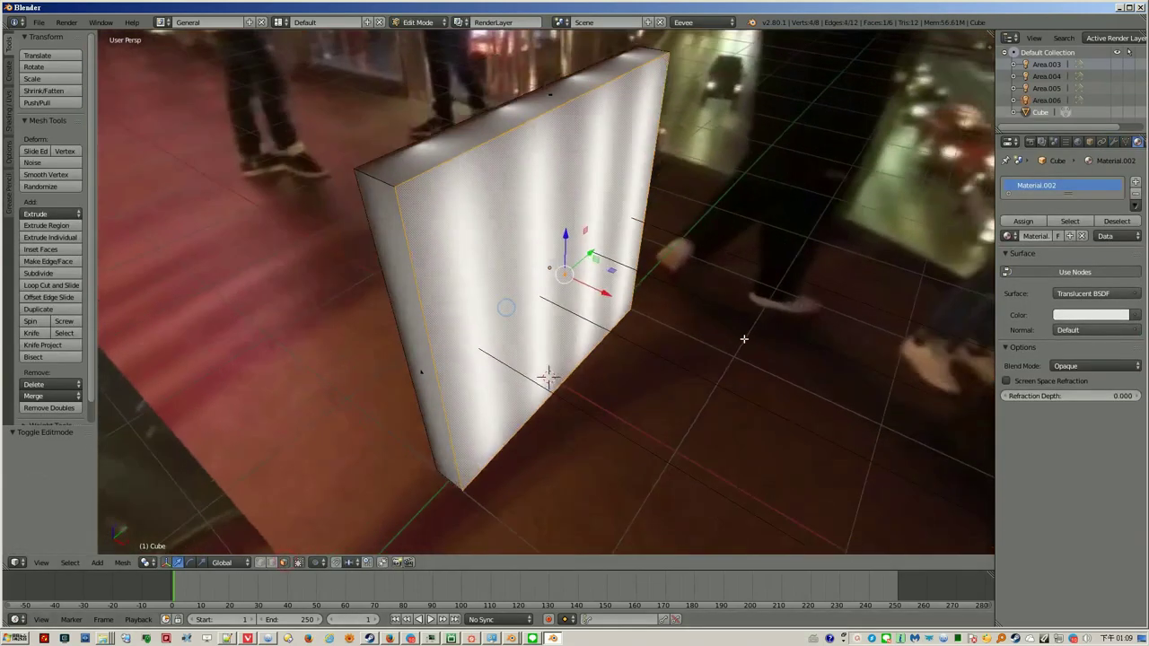
{"action": "key", "text": "ctrl+b"}
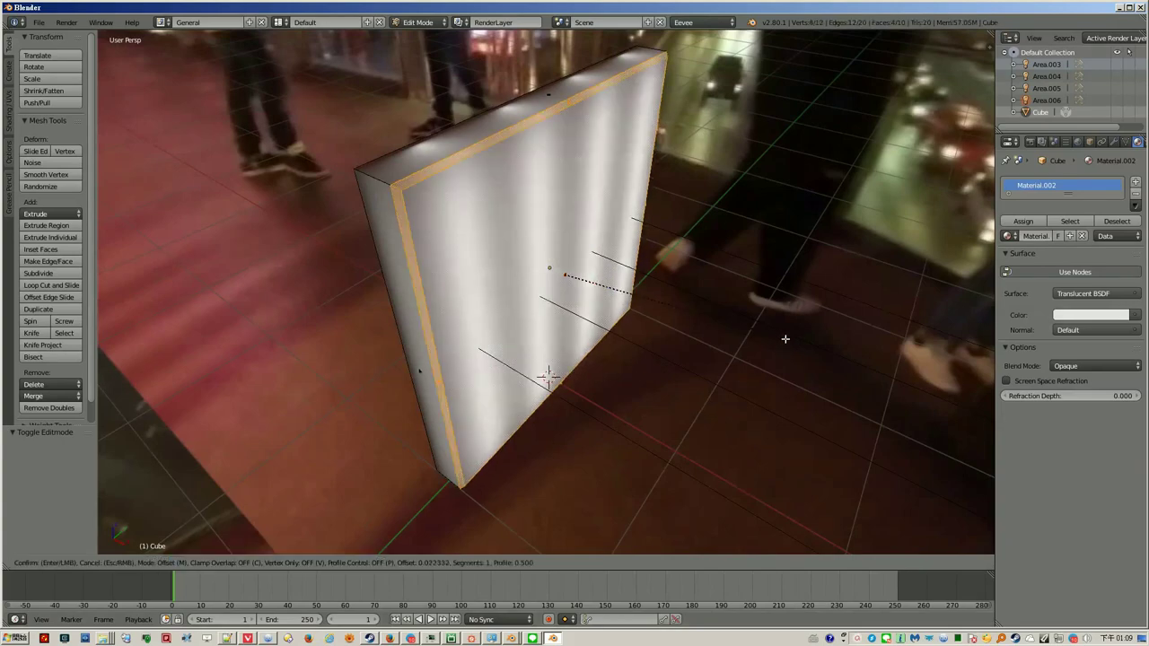
{"action": "left_click", "coordinate": [788, 340]}
{"action": "key", "text": "Tab"}
{"action": "mouse_move", "coordinate": [787, 340]}
{"action": "middle_mouse_down"}
{"action": "mouse_move", "coordinate": [662, 326]}
{"action": "mouse_move", "coordinate": [659, 336]}
{"action": "mouse_move", "coordinate": [637, 210]}
{"action": "mouse_move", "coordinate": [713, 185]}
{"action": "middle_mouse_up"}
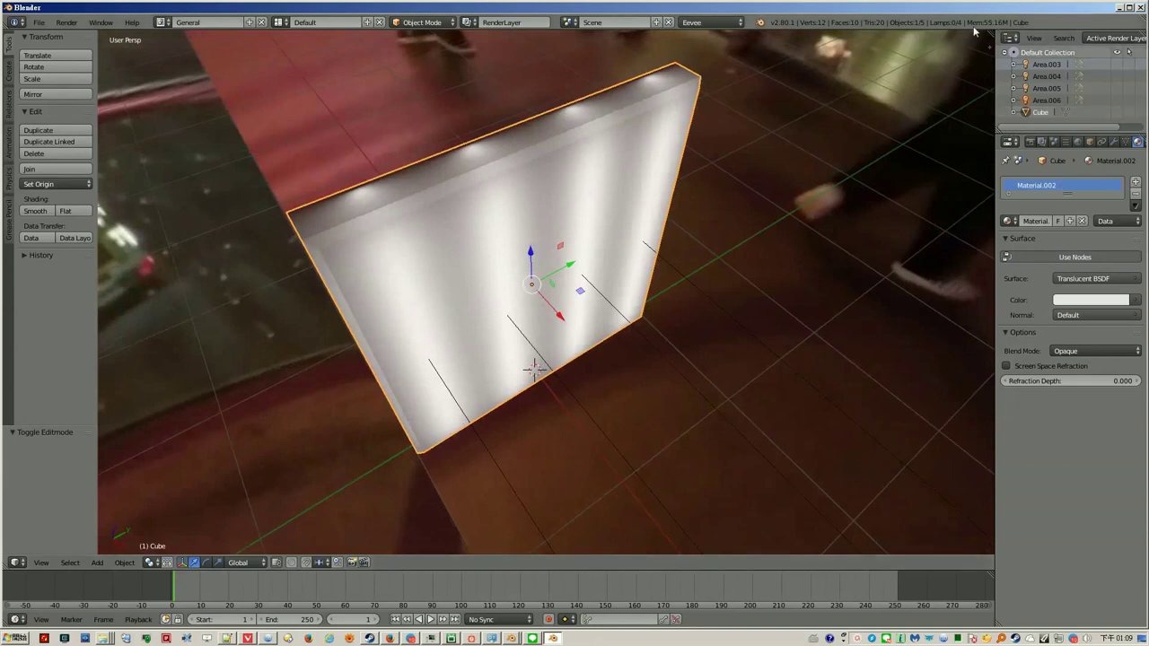
Split the view and turn the right area into a Node Editor showing the Translucent BSDF
{"action": "left_click_drag", "start_coordinate": [983, 36], "coordinate": [712, 449]}
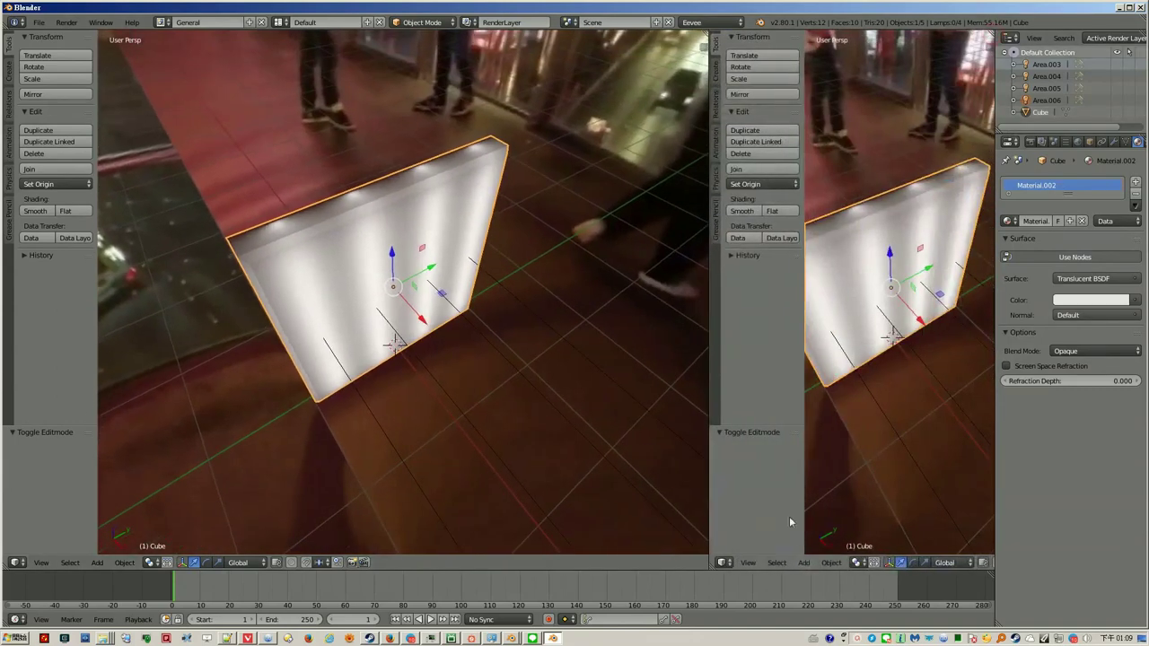
{"action": "left_click", "coordinate": [724, 563]}
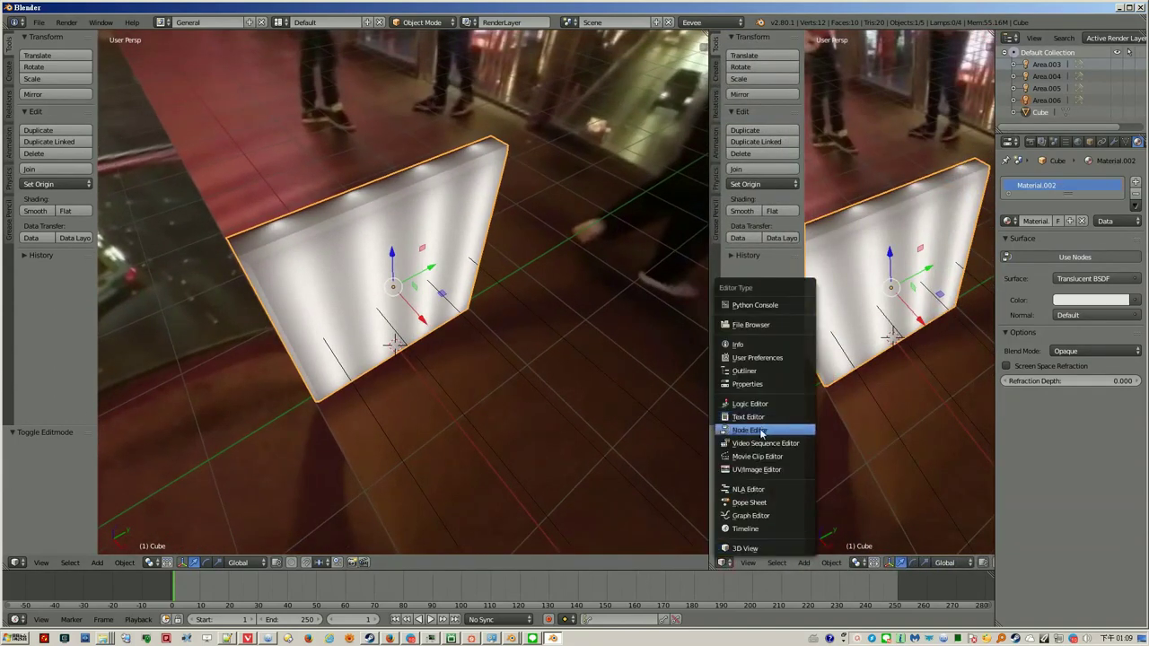
{"action": "left_click", "coordinate": [763, 430]}
{"action": "scroll", "coordinate": [765, 296], "scroll_direction": "up", "scroll_amount": 2}
{"action": "scroll", "coordinate": [765, 296], "scroll_direction": "up", "scroll_amount": 2}
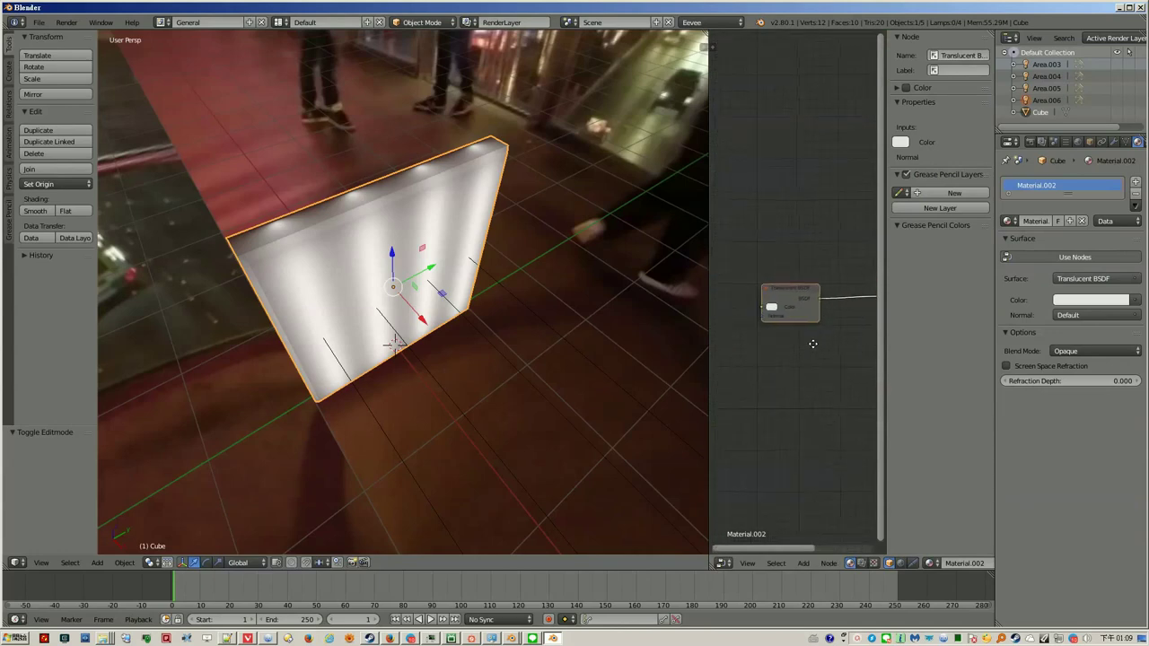
{"action": "scroll", "coordinate": [764, 323], "scroll_direction": "up", "scroll_amount": 1}
{"action": "scroll", "coordinate": [764, 345], "scroll_direction": "up", "scroll_amount": 1}
{"action": "middle_click_drag", "start_coordinate": [762, 339], "coordinate": [805, 377]}
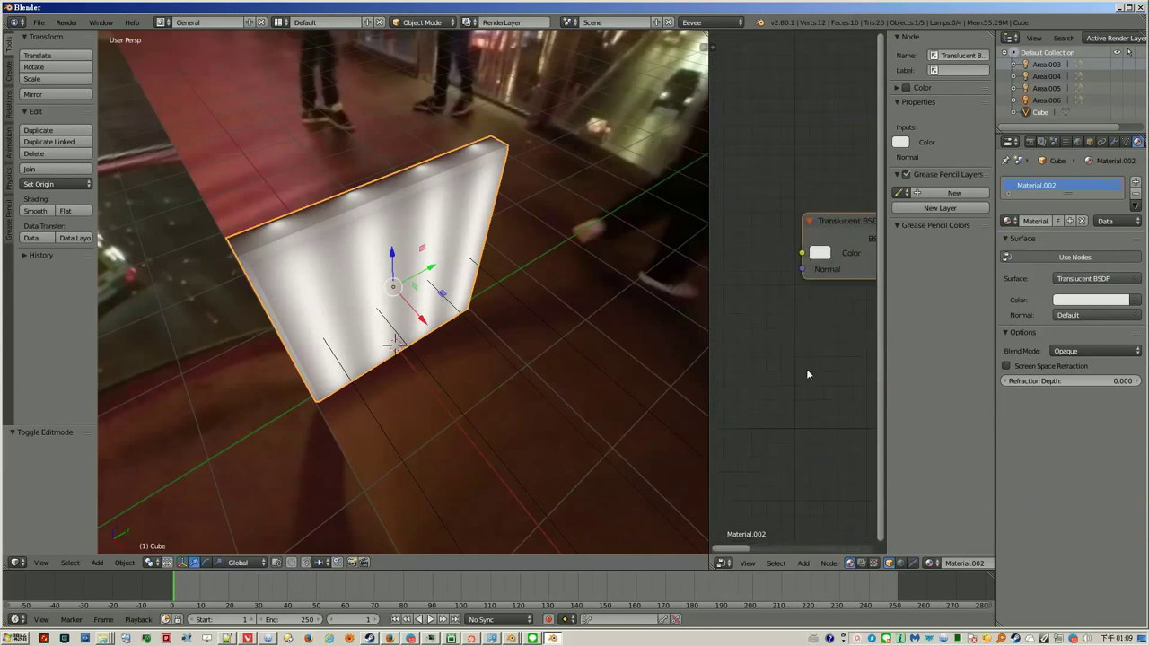
Insert an Add Shader node on the Translucent BSDF's output link
{"action": "key", "text": "shift+a"}
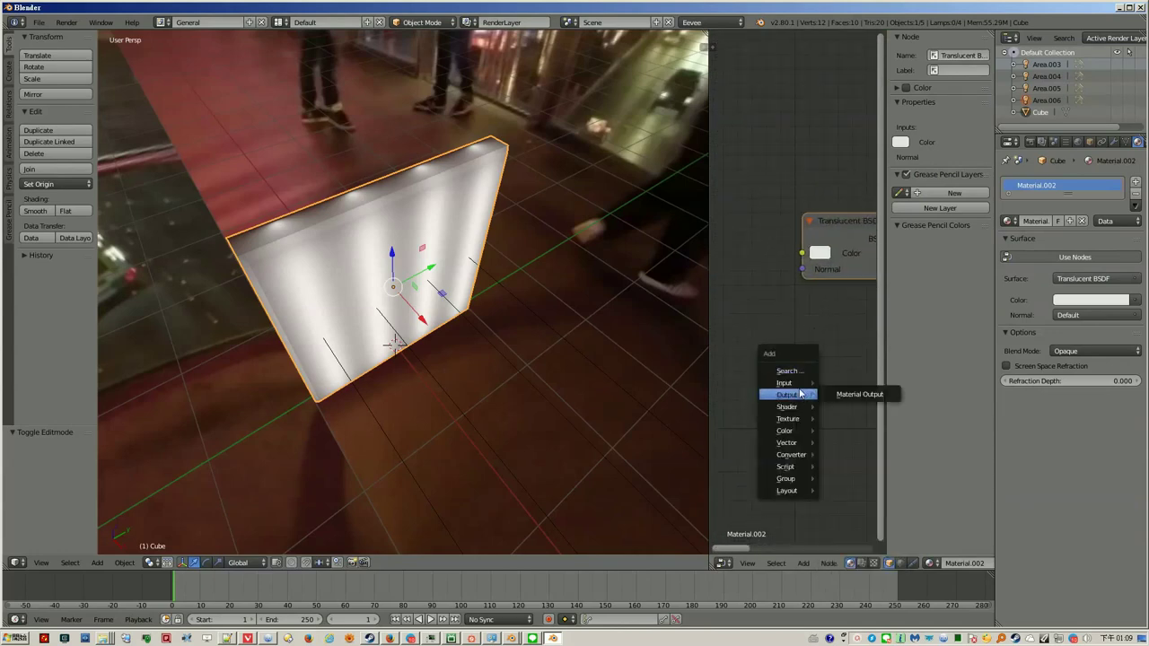
{"action": "mouse_move", "coordinate": [787, 406]}
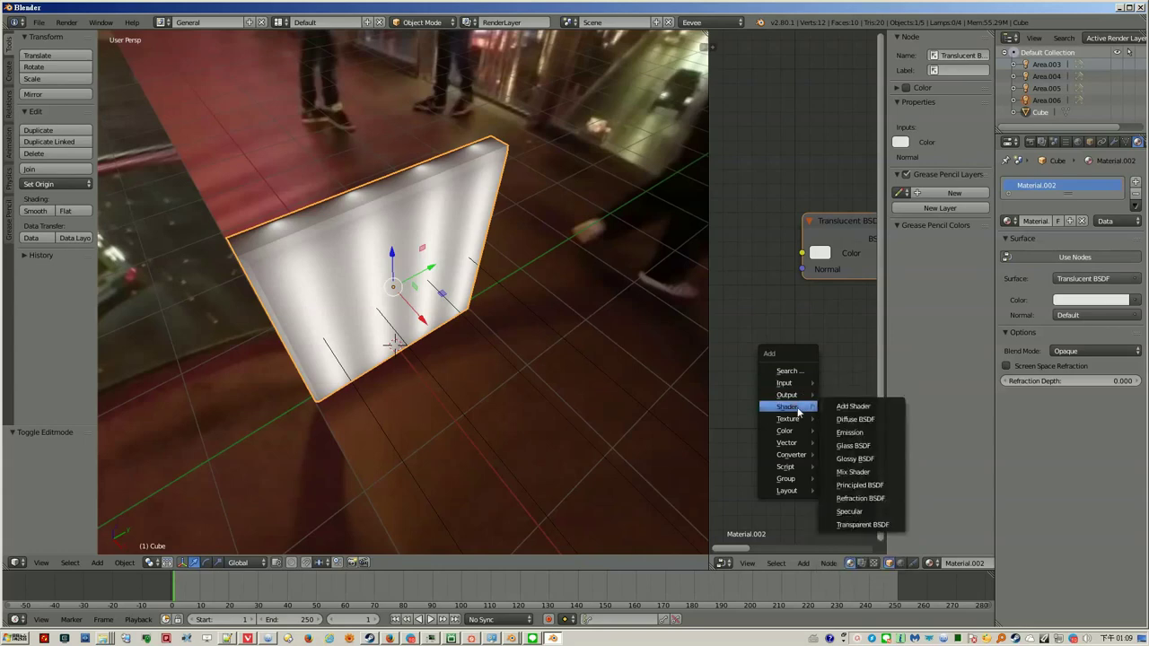
{"action": "left_click", "coordinate": [853, 406]}
{"action": "left_click", "coordinate": [761, 324]}
{"action": "scroll", "coordinate": [761, 324], "scroll_direction": "down", "scroll_amount": 2}
{"action": "left_click_drag", "start_coordinate": [761, 324], "coordinate": [864, 270]}
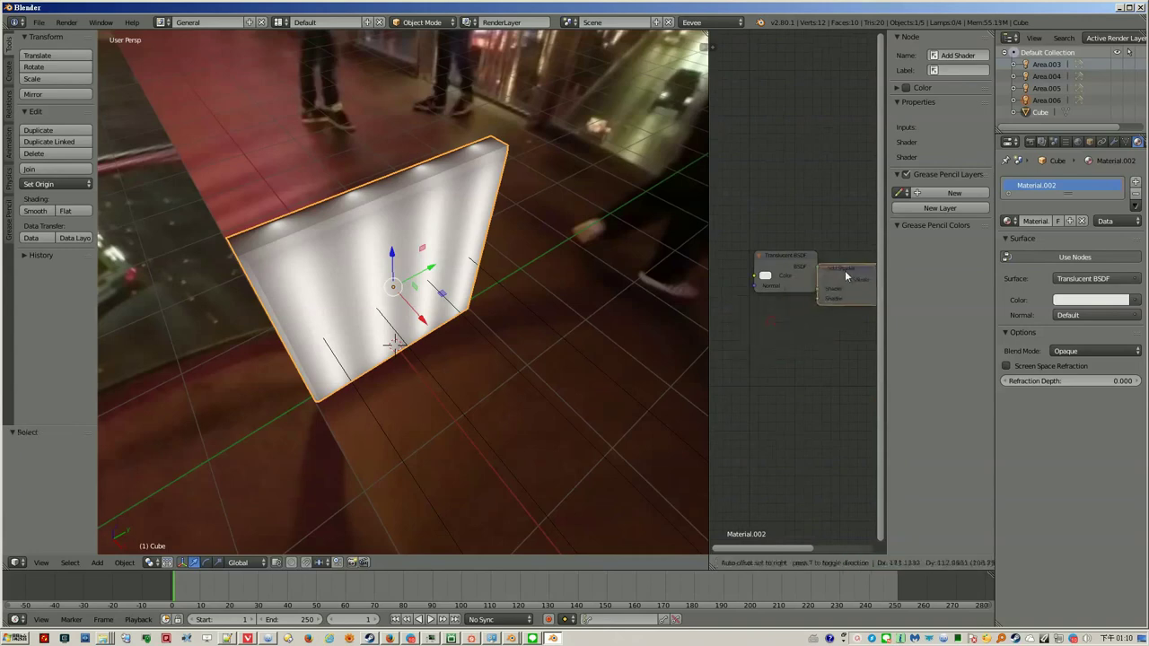
{"action": "middle_click_drag", "start_coordinate": [829, 341], "coordinate": [799, 347]}
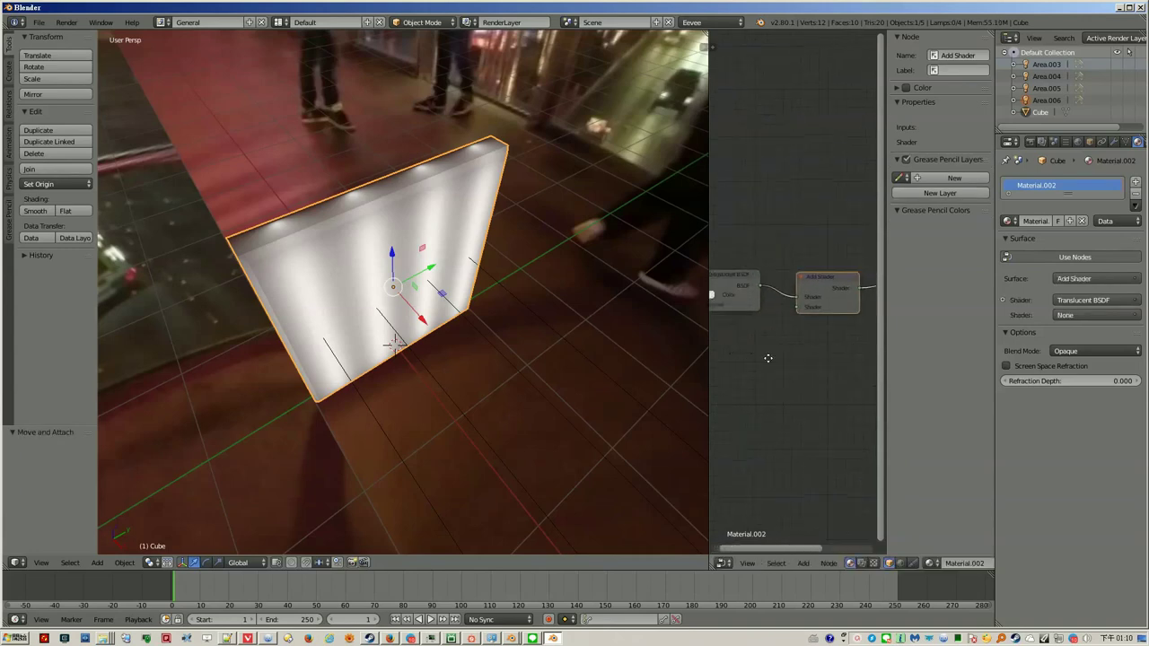
{"action": "key", "text": "shift+a"}
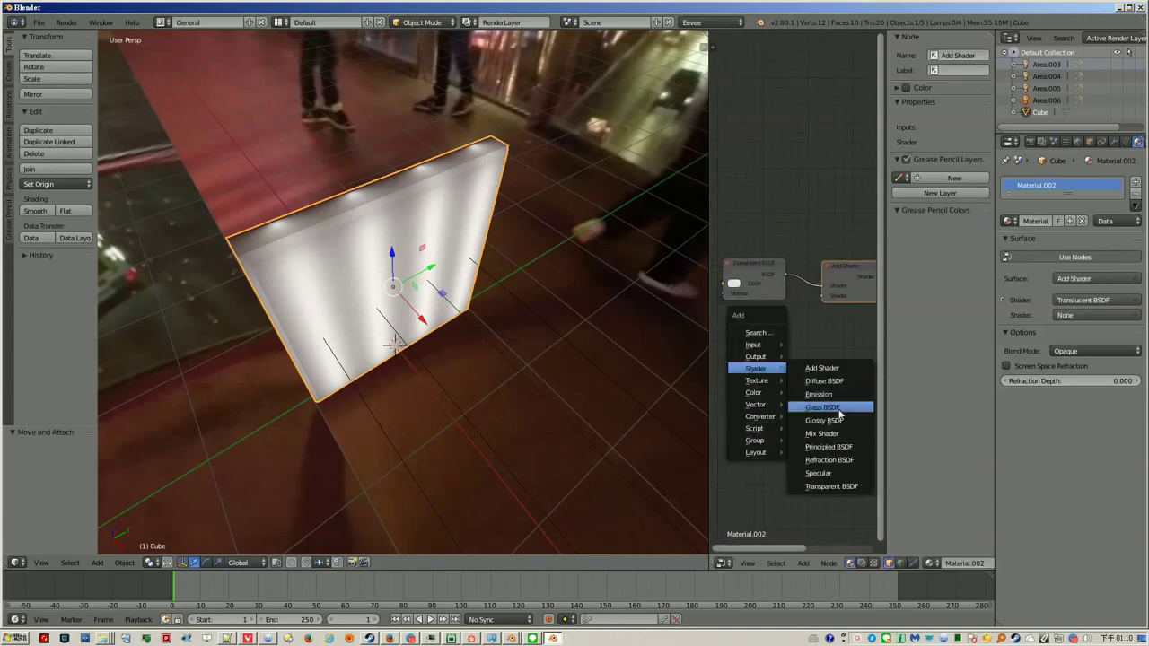
Add a Glossy BSDF node and connect it to the Add Shader's second input
{"action": "left_click", "coordinate": [836, 420]}
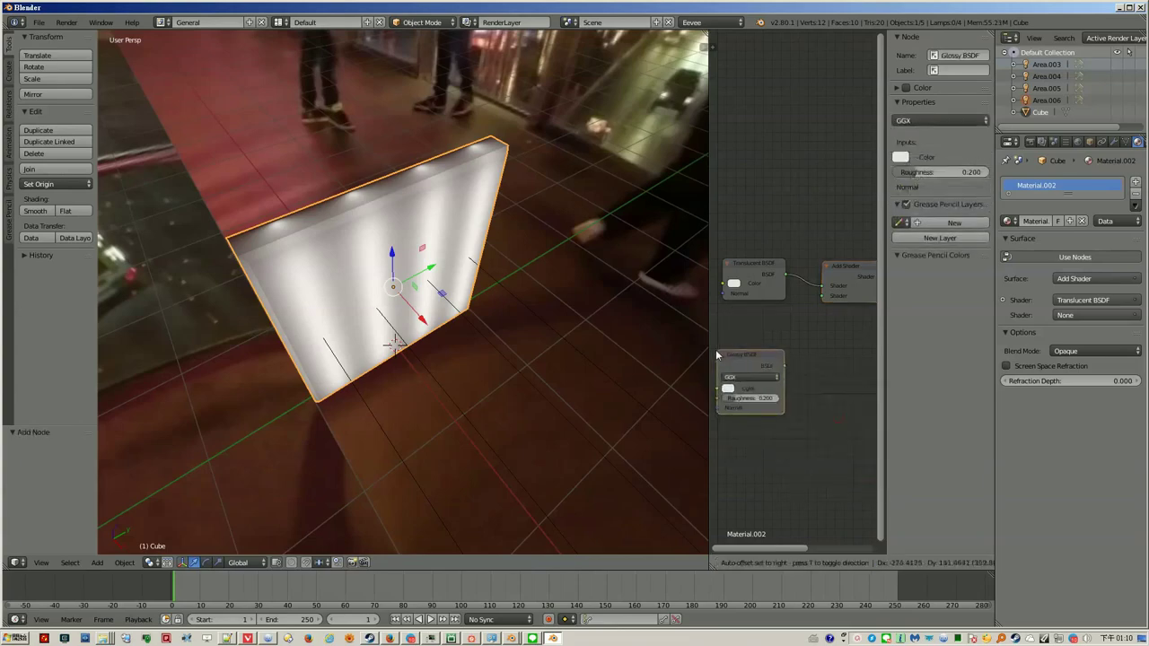
{"action": "left_click", "coordinate": [719, 355]}
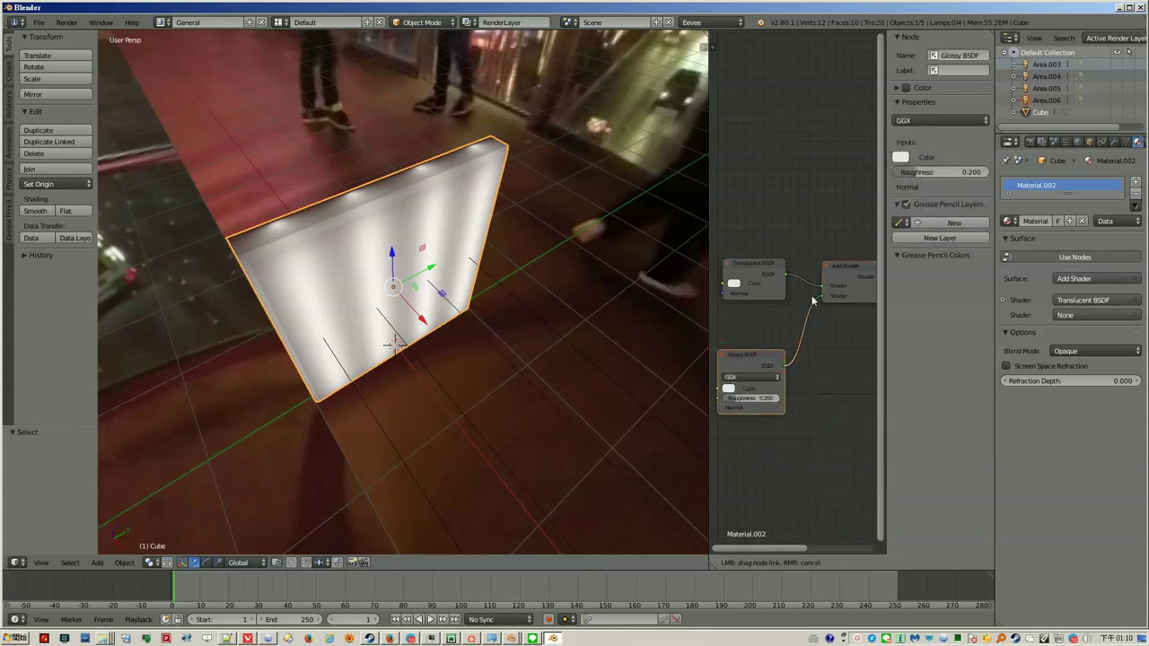
{"action": "middle_click_drag", "start_coordinate": [410, 316], "coordinate": [422, 214]}
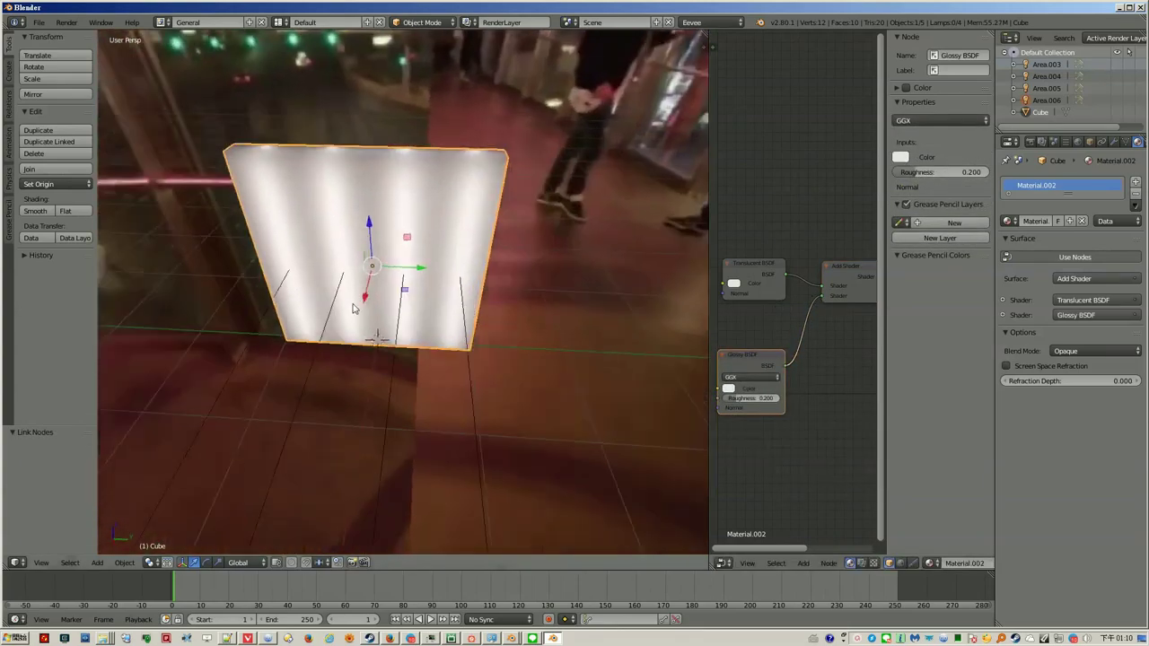
Set the Glossy BSDF roughness to 0.030
{"action": "left_click_drag", "start_coordinate": [759, 398], "coordinate": [729, 398]}
{"action": "mouse_move", "coordinate": [431, 270]}
{"action": "middle_mouse_down"}
{"action": "mouse_move", "coordinate": [503, 352]}
{"action": "mouse_move", "coordinate": [513, 341]}
{"action": "middle_mouse_up"}
{"action": "scroll", "coordinate": [513, 341], "scroll_direction": "up", "scroll_amount": 4}
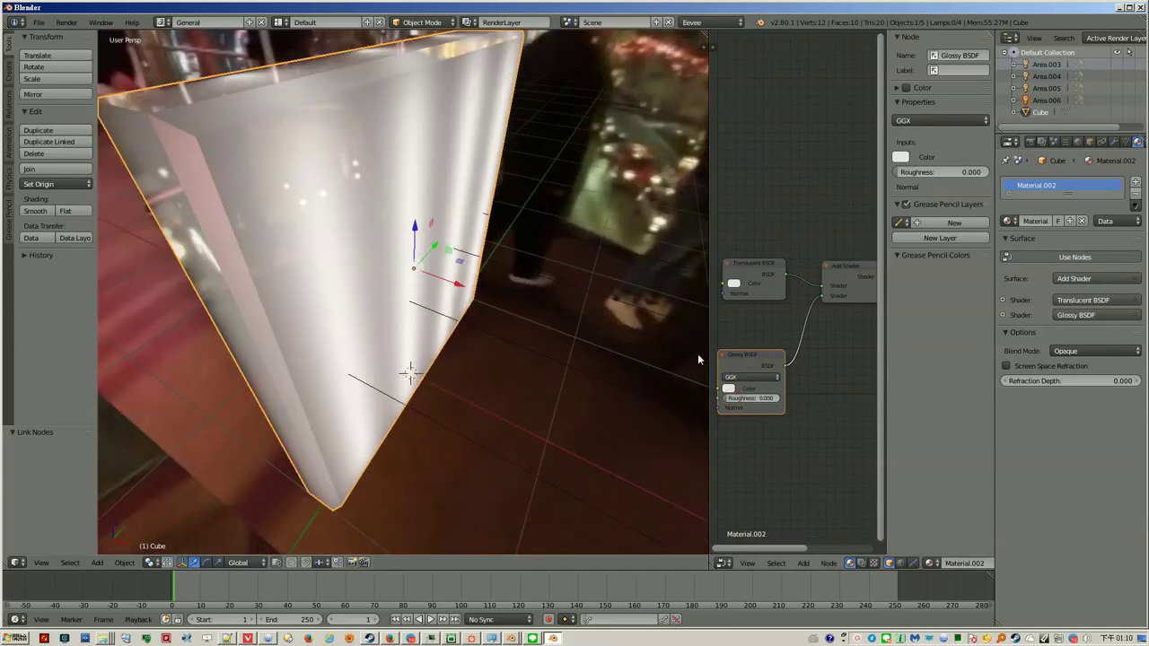
{"action": "left_click_drag", "start_coordinate": [733, 403], "coordinate": [752, 406]}
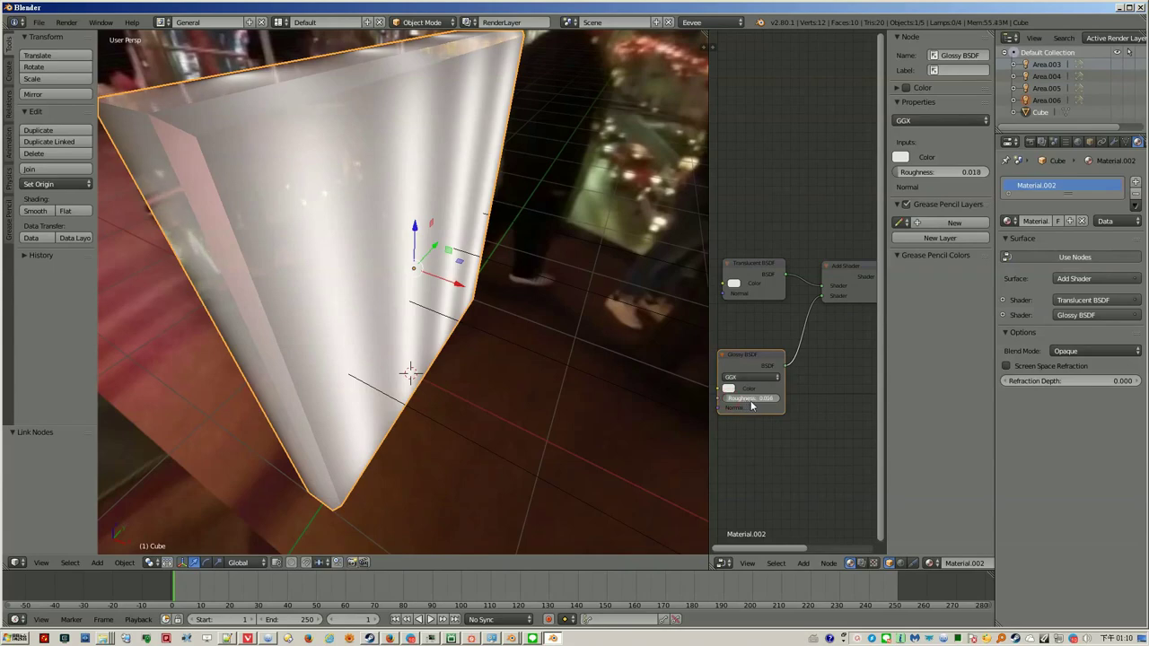
{"action": "mouse_move", "coordinate": [682, 395]}
{"action": "middle_mouse_down"}
{"action": "mouse_move", "coordinate": [325, 370]}
{"action": "mouse_move", "coordinate": [493, 362]}
{"action": "mouse_move", "coordinate": [411, 301]}
{"action": "middle_mouse_up"}
{"action": "scroll", "coordinate": [493, 362], "scroll_direction": "down", "scroll_amount": 3}
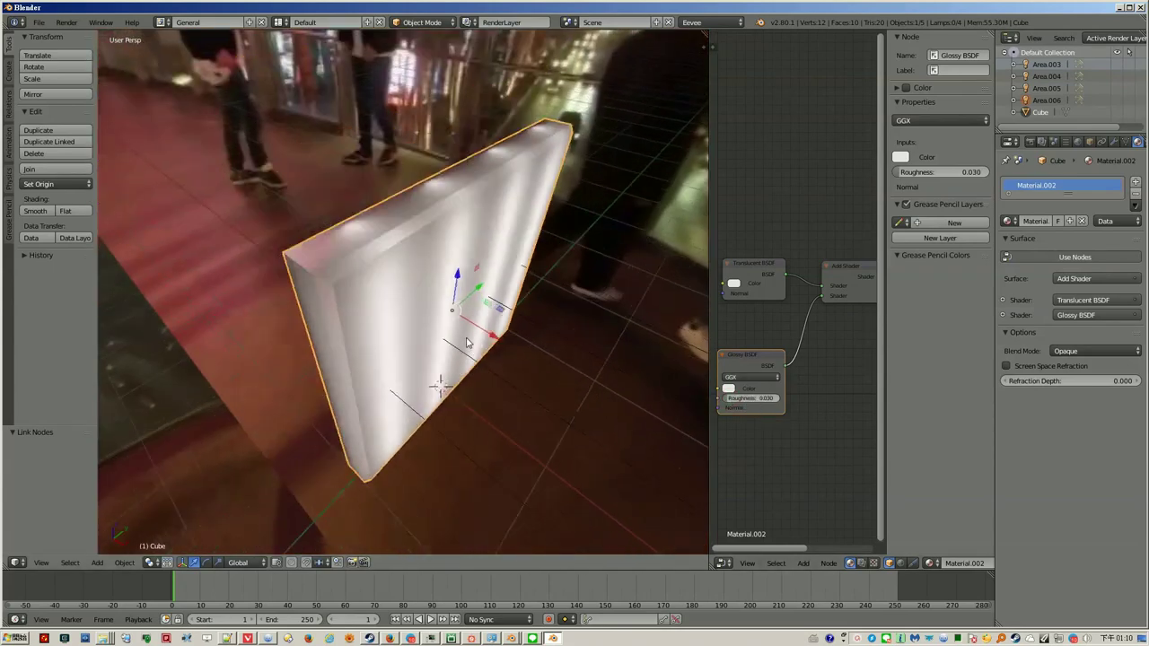
{"action": "scroll", "coordinate": [411, 301], "scroll_direction": "up", "scroll_amount": 3}
{"action": "key", "text": "Tab"}
Duplicate the panel's face in place and solidify the copy
{"action": "left_click", "coordinate": [286, 254]}
{"action": "mouse_move", "coordinate": [305, 275]}
{"action": "middle_mouse_down"}
{"action": "mouse_move", "coordinate": [359, 270]}
{"action": "mouse_move", "coordinate": [321, 273]}
{"action": "middle_mouse_up"}
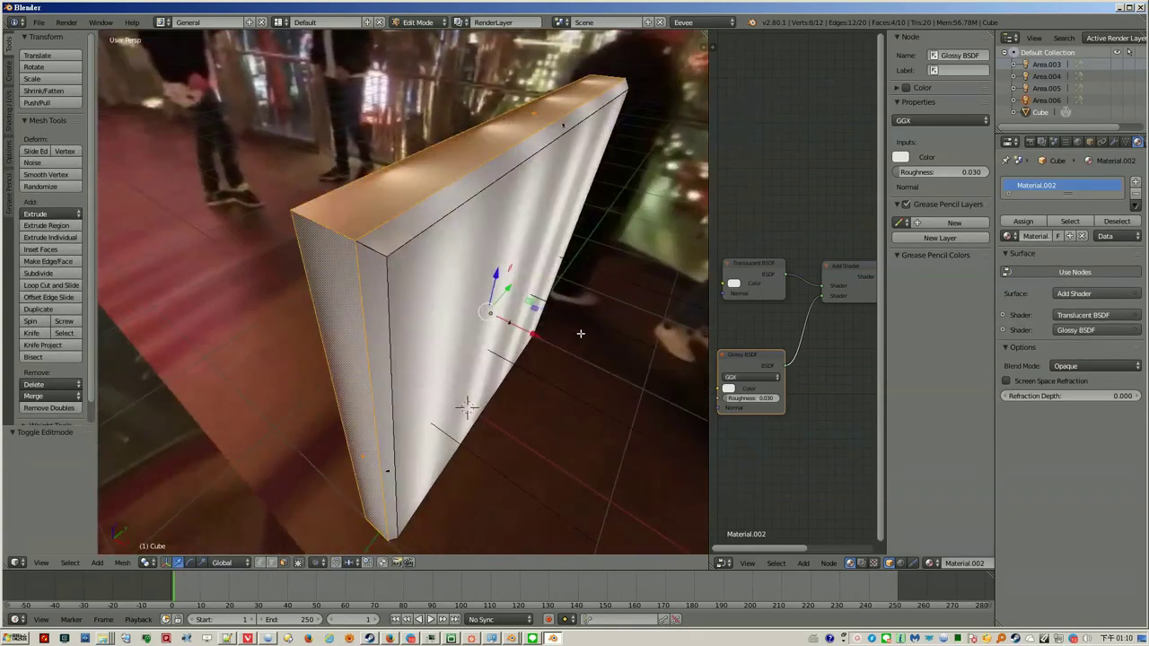
{"action": "key", "text": "shift+d"}
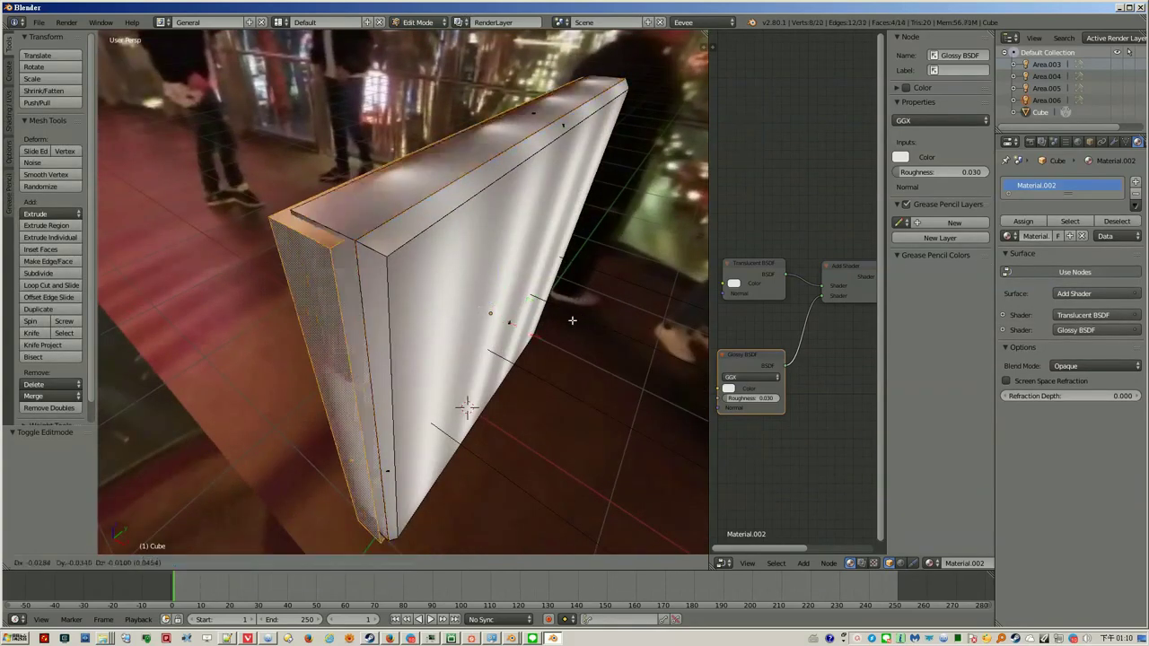
{"action": "right_click", "coordinate": [528, 287]}
{"action": "middle_click_drag", "start_coordinate": [528, 287], "coordinate": [576, 348]}
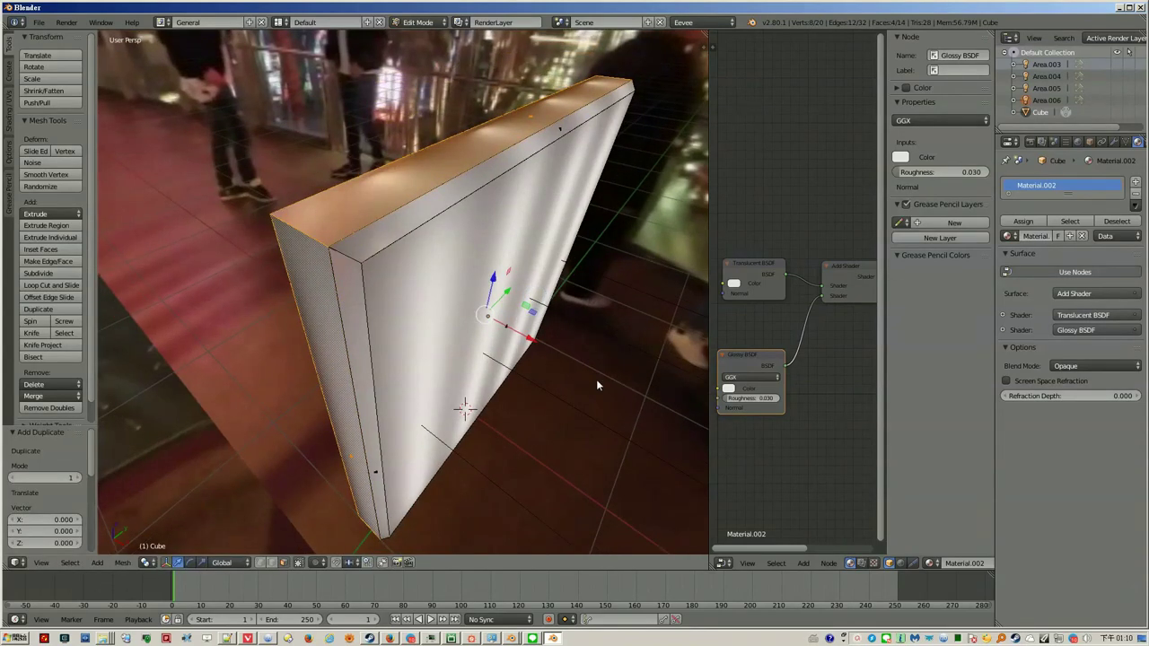
{"action": "key", "text": "ctrl+f"}
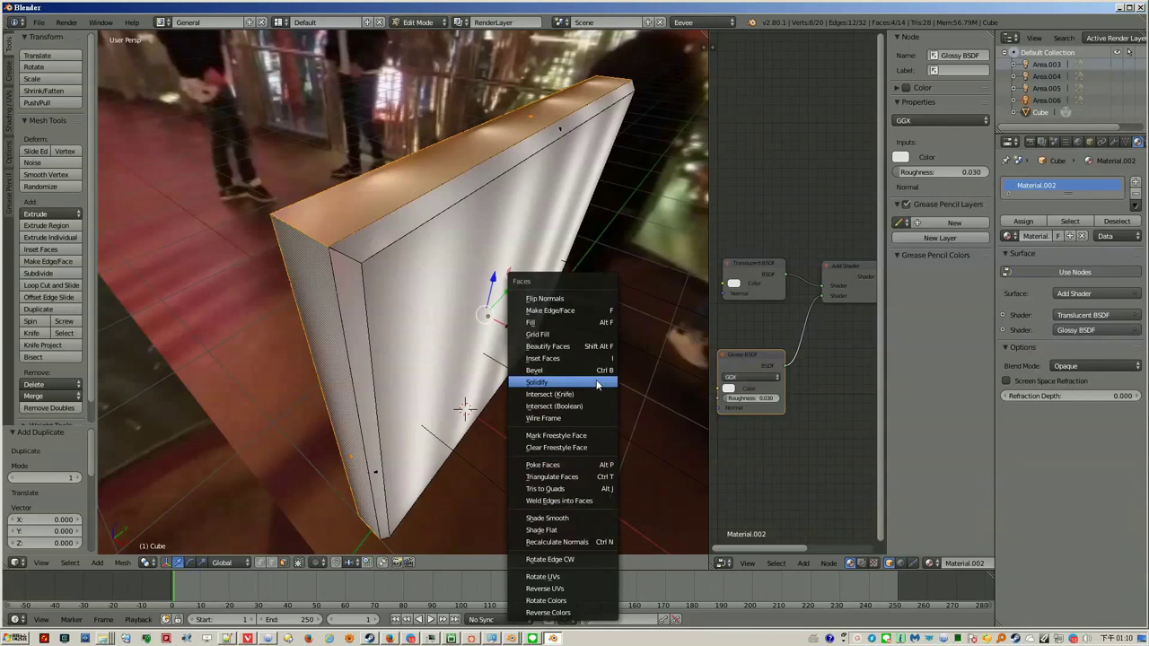
{"action": "left_click", "coordinate": [597, 384]}
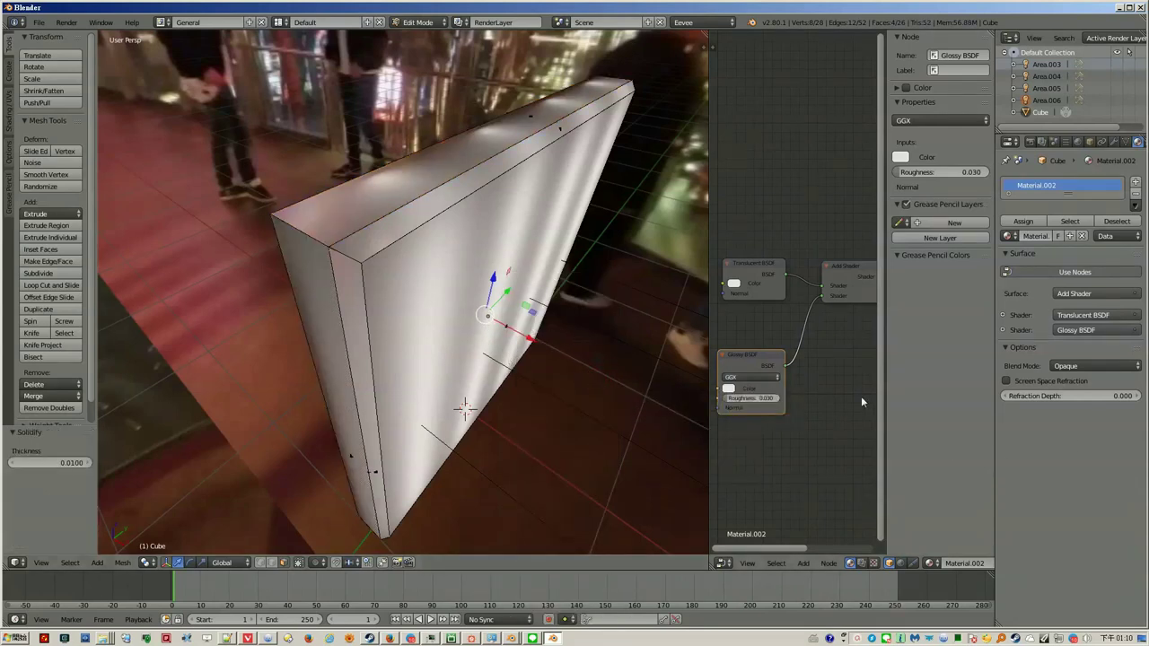
Adjust the Solidify thickness through 1, -1 and -0.1 down to -0.03
{"action": "left_click", "coordinate": [83, 463]}
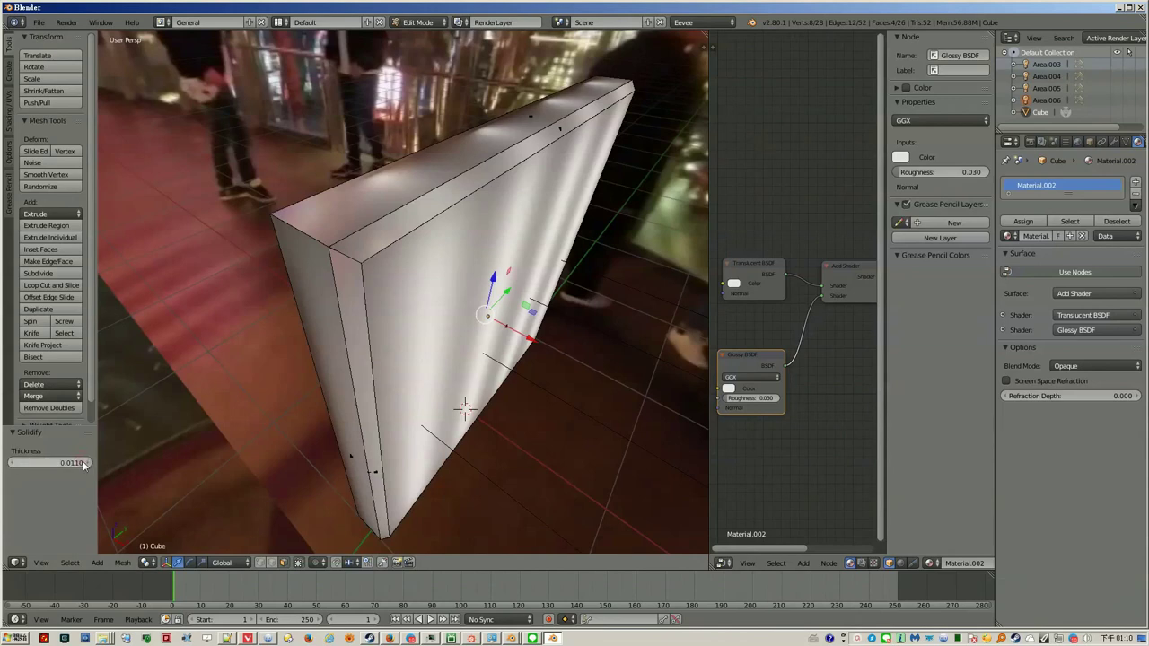
{"action": "left_click", "coordinate": [65, 464]}
{"action": "type", "text": "1"}
{"action": "key", "text": "Return"}
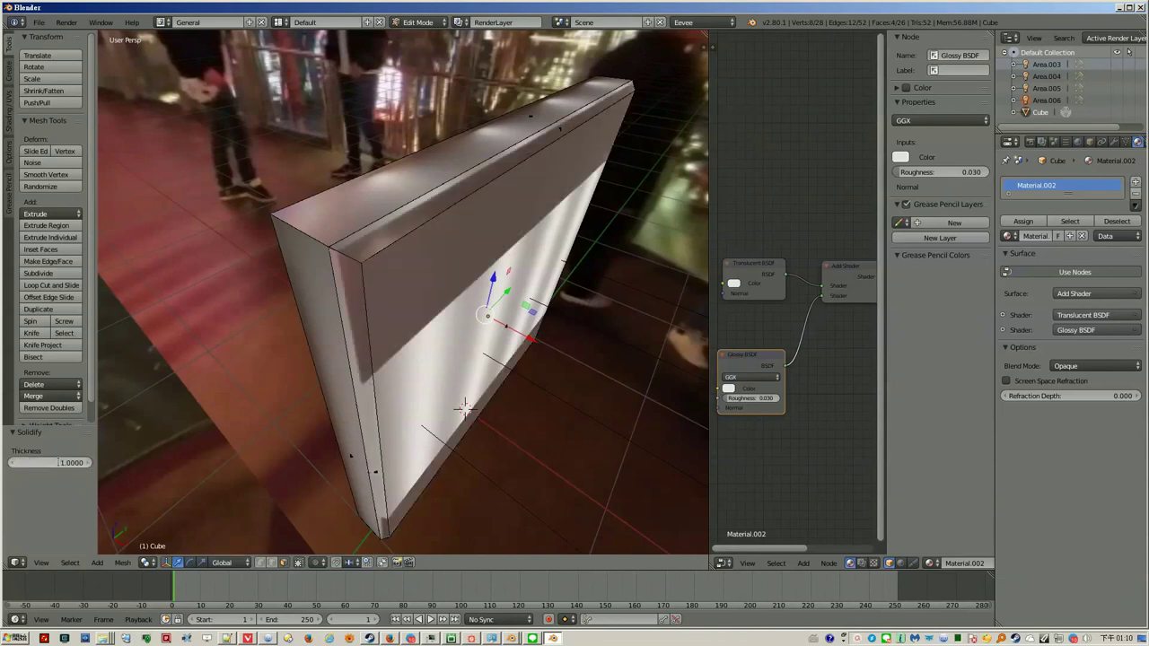
{"action": "left_click", "coordinate": [59, 463]}
{"action": "type", "text": "-1"}
{"action": "key", "text": "Return"}
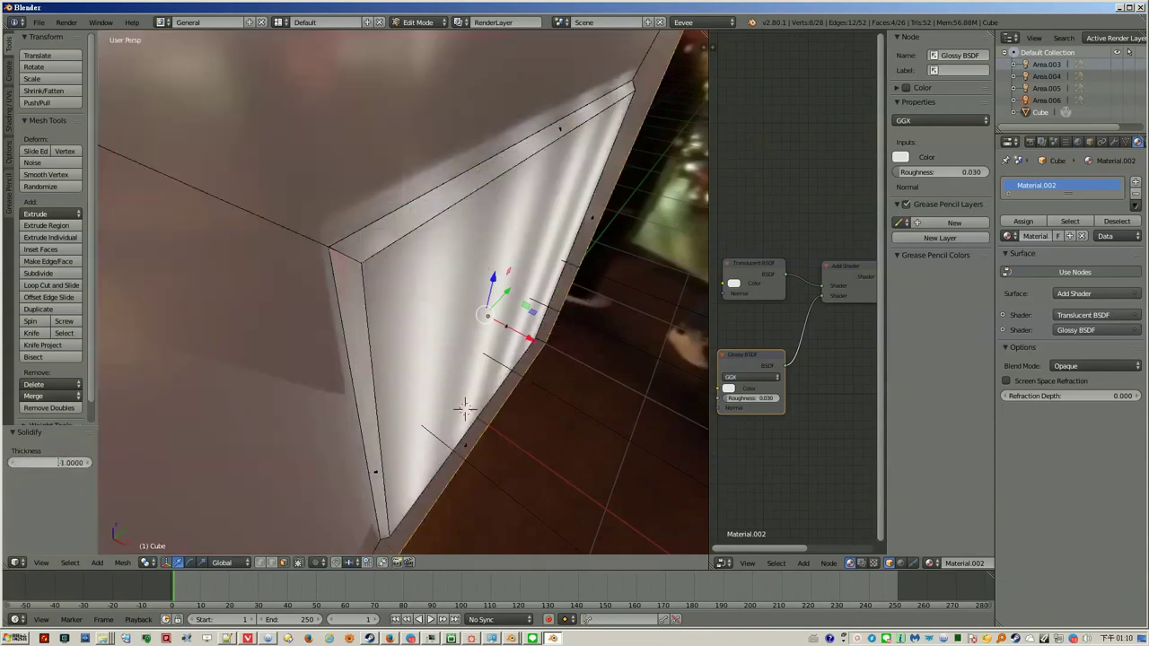
{"action": "key", "text": "BackSpace"}
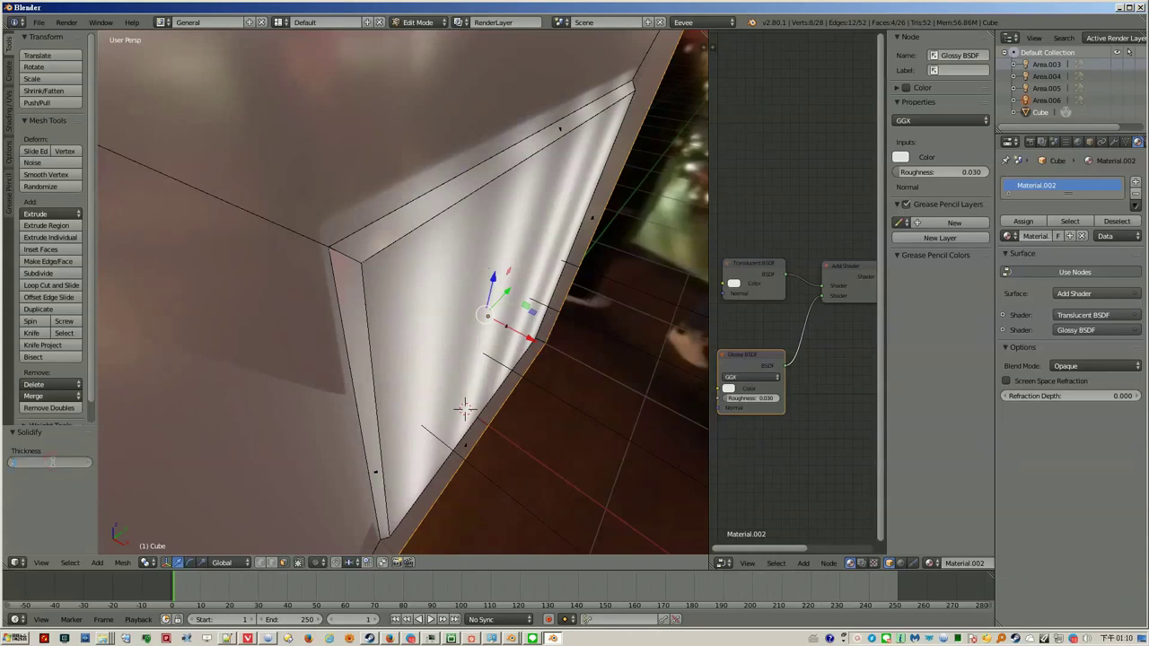
{"action": "type", "text": "-0.1"}
{"action": "key", "text": "Return"}
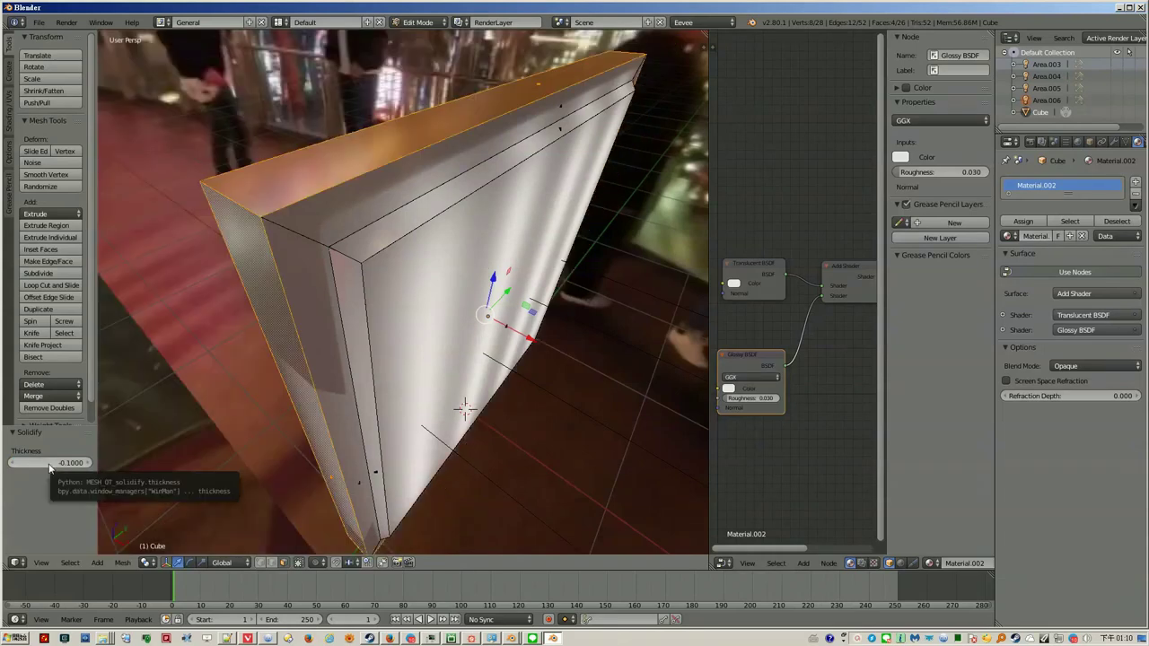
{"action": "left_click", "coordinate": [49, 463]}
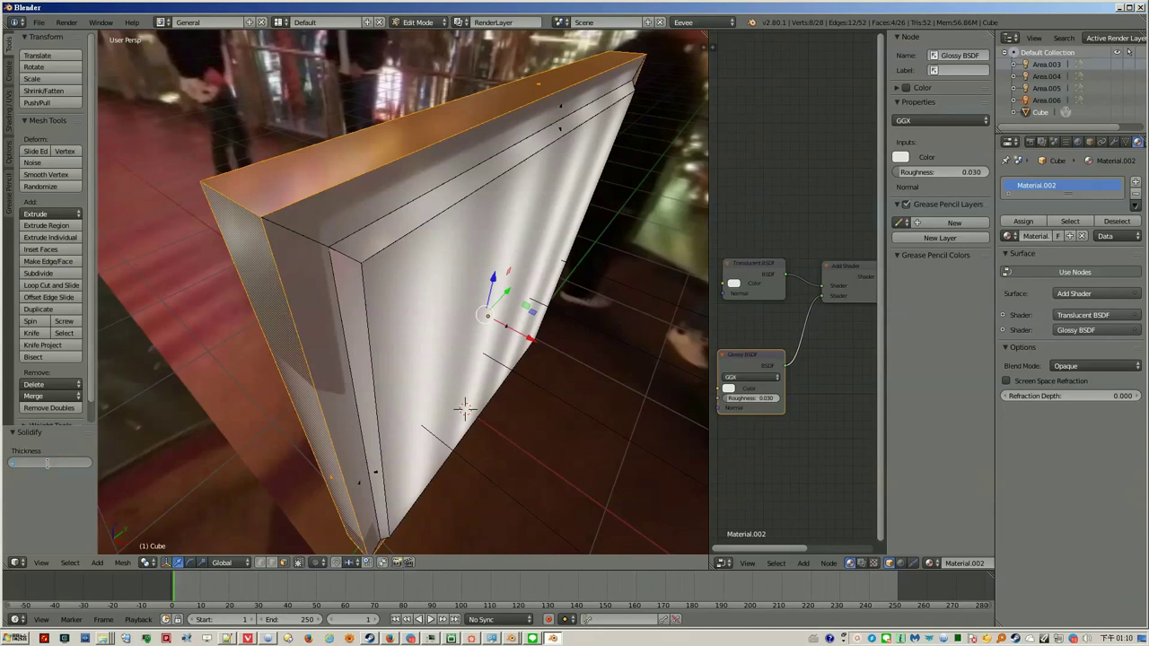
{"action": "type", "text": "-.05"}
{"action": "key", "text": "Return"}
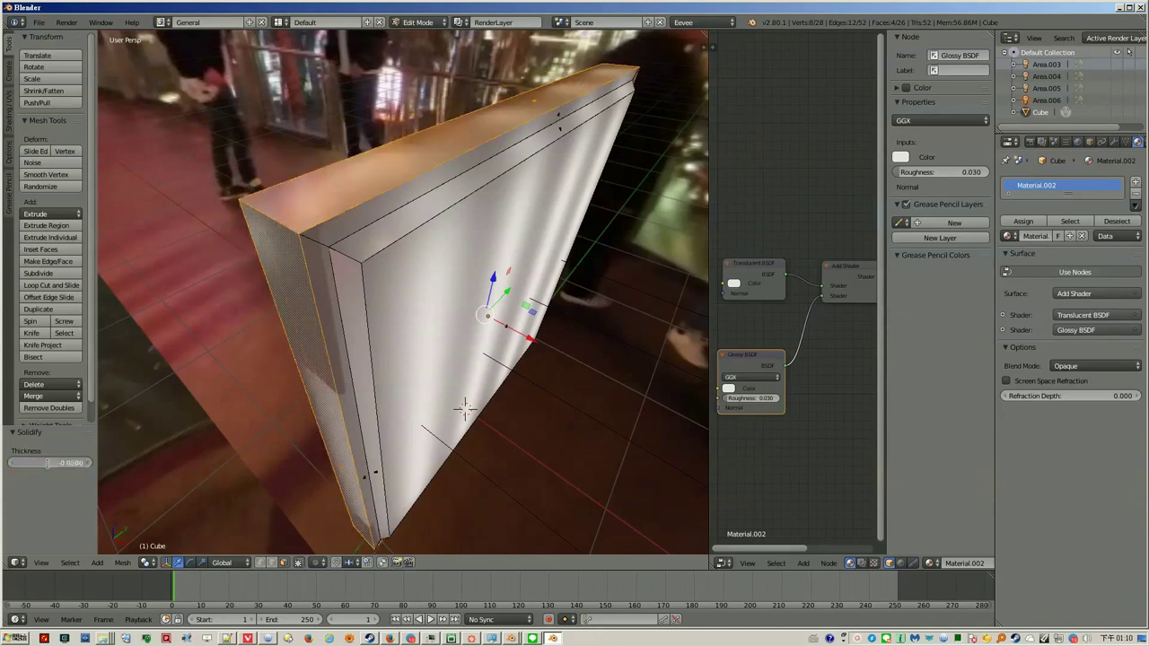
{"action": "key", "text": "Return"}
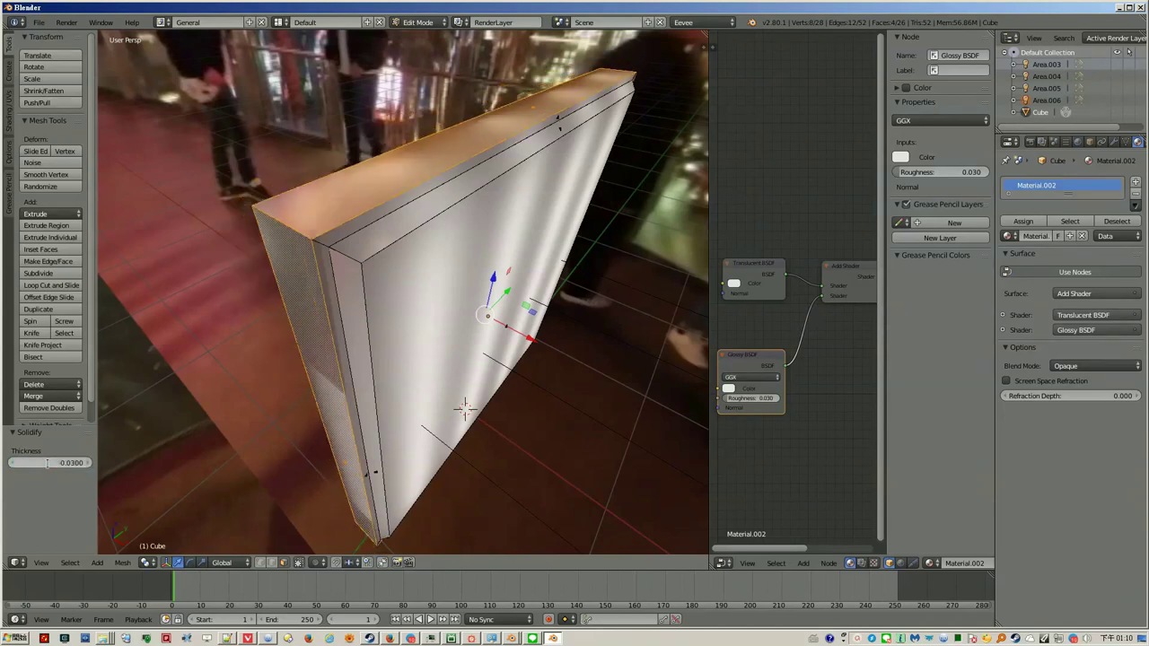
{"action": "middle_click_drag", "start_coordinate": [331, 487], "coordinate": [162, 496]}
Thin the shell to -0.0160 and assign the linked faces to a new empty material slot
{"action": "mouse_move", "coordinate": [65, 465]}
{"action": "left_mouse_down"}
{"action": "mouse_move", "coordinate": [170, 485]}
{"action": "mouse_move", "coordinate": [142, 479]}
{"action": "left_mouse_up"}
{"action": "mouse_move", "coordinate": [507, 327]}
{"action": "middle_mouse_down"}
{"action": "mouse_move", "coordinate": [431, 297]}
{"action": "mouse_move", "coordinate": [503, 259]}
{"action": "middle_mouse_up"}
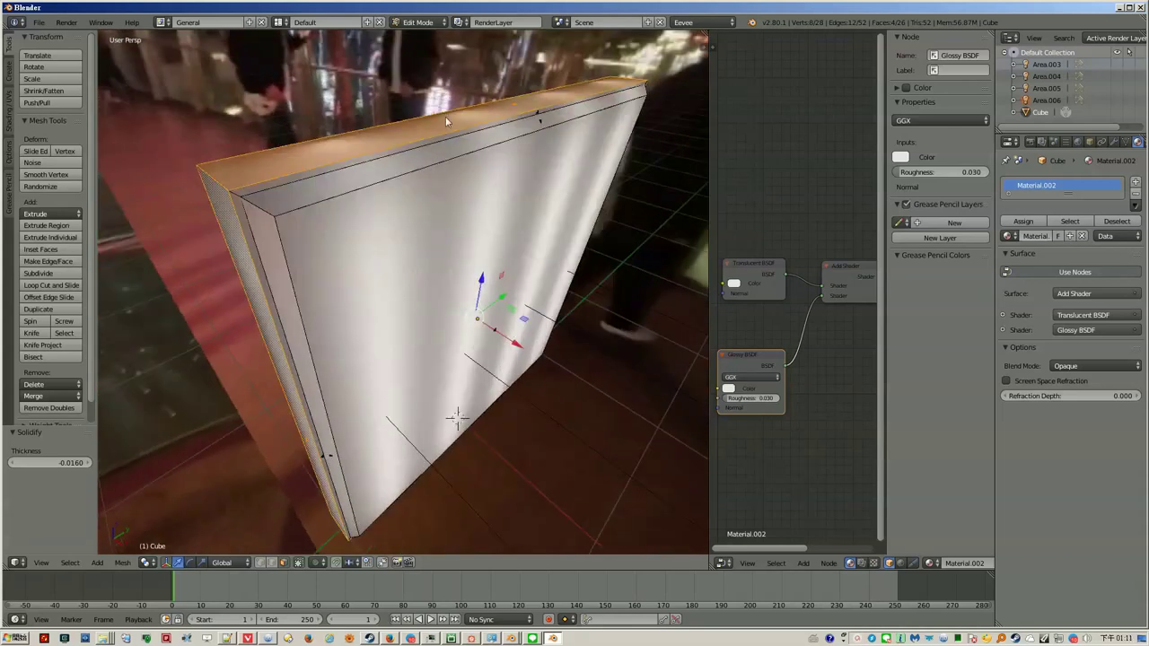
{"action": "key", "text": "ctrl+l"}
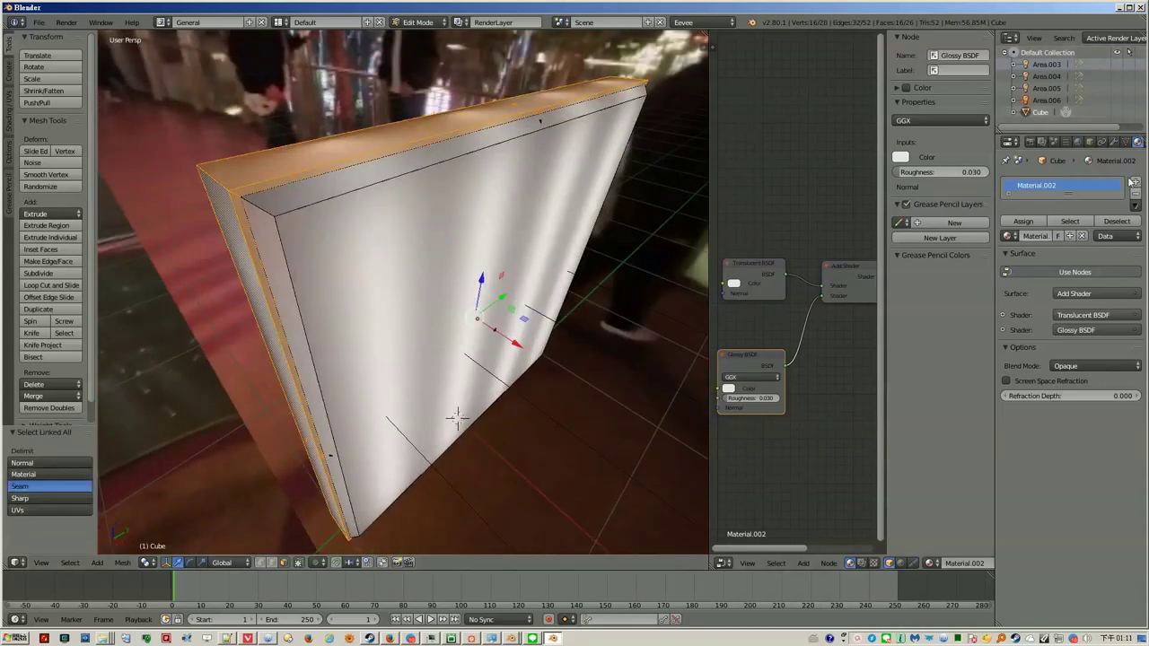
{"action": "left_click", "coordinate": [1135, 182]}
{"action": "left_click", "coordinate": [1024, 249]}
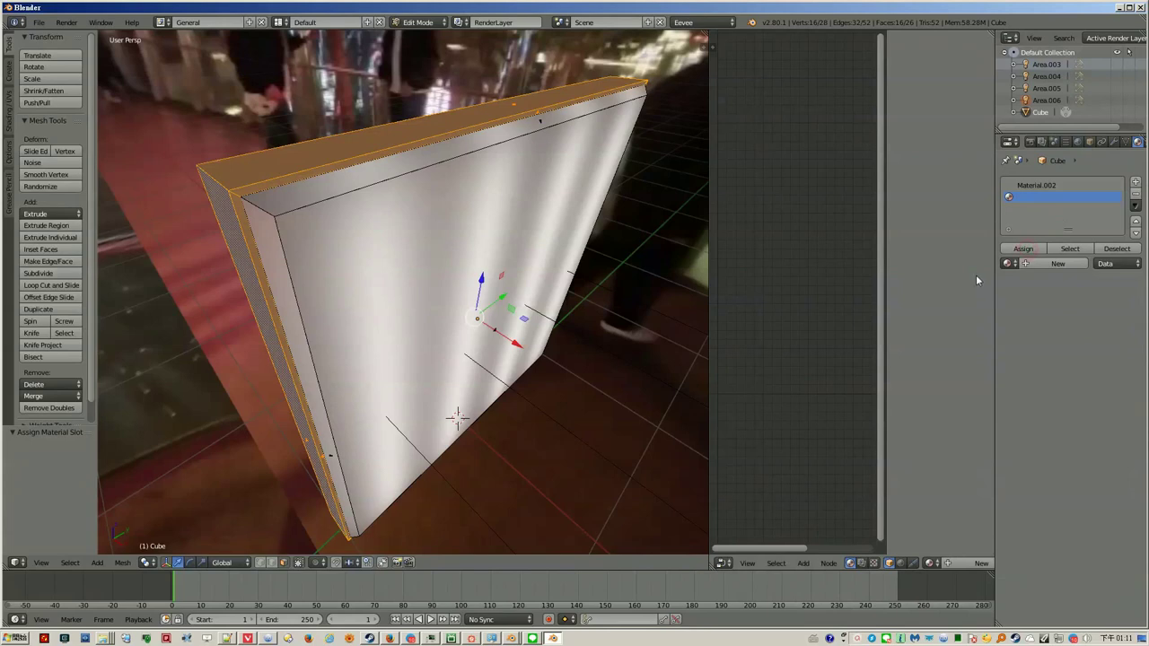
Create Material.003 without nodes, with Metallic 1 and Roughness 0.176, for the frame
{"action": "left_click", "coordinate": [1058, 263]}
{"action": "left_click", "coordinate": [1088, 299]}
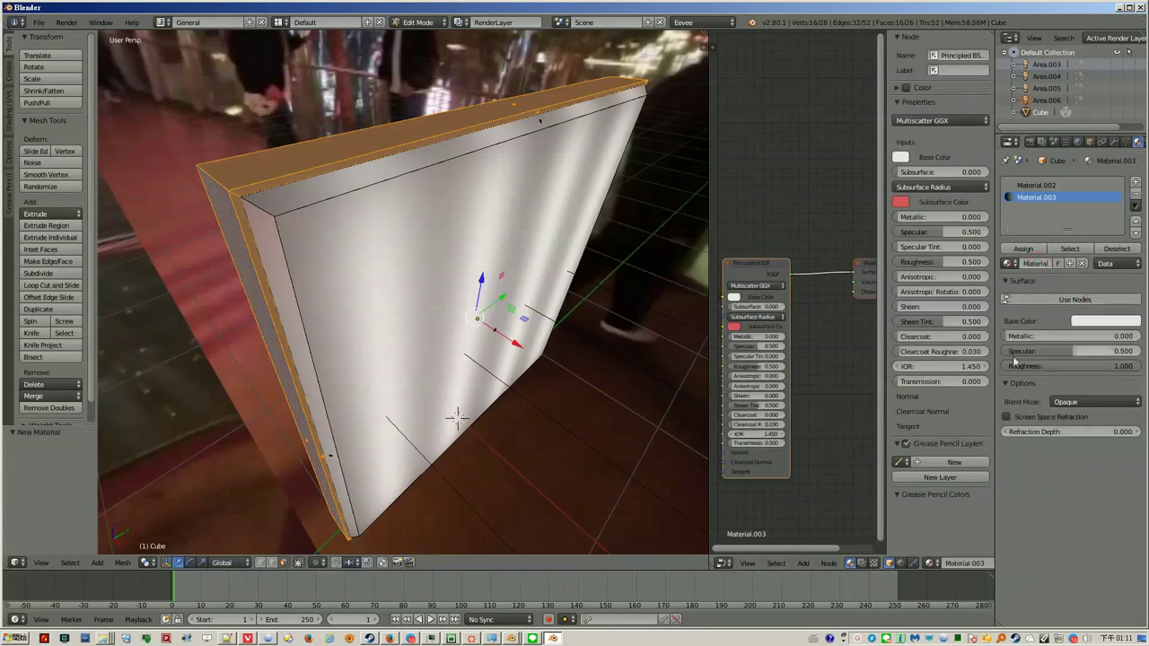
{"action": "left_click_drag", "start_coordinate": [1076, 365], "coordinate": [841, 374]}
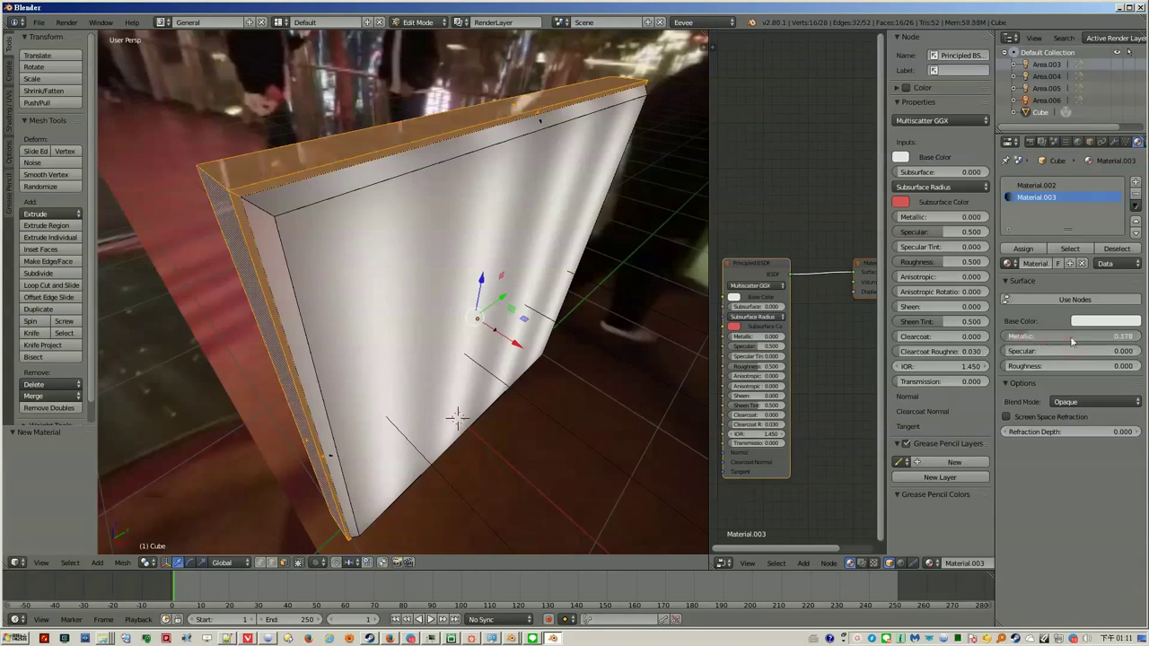
{"action": "left_click_drag", "start_coordinate": [1073, 336], "coordinate": [1140, 336]}
{"action": "left_click_drag", "start_coordinate": [1016, 368], "coordinate": [1040, 375]}
Return to Object Mode, orbit to a front view, widen the node area and select Material.002
{"action": "key", "text": "Tab"}
{"action": "mouse_move", "coordinate": [378, 296]}
{"action": "middle_mouse_down"}
{"action": "mouse_move", "coordinate": [427, 275]}
{"action": "mouse_move", "coordinate": [340, 231]}
{"action": "middle_mouse_up"}
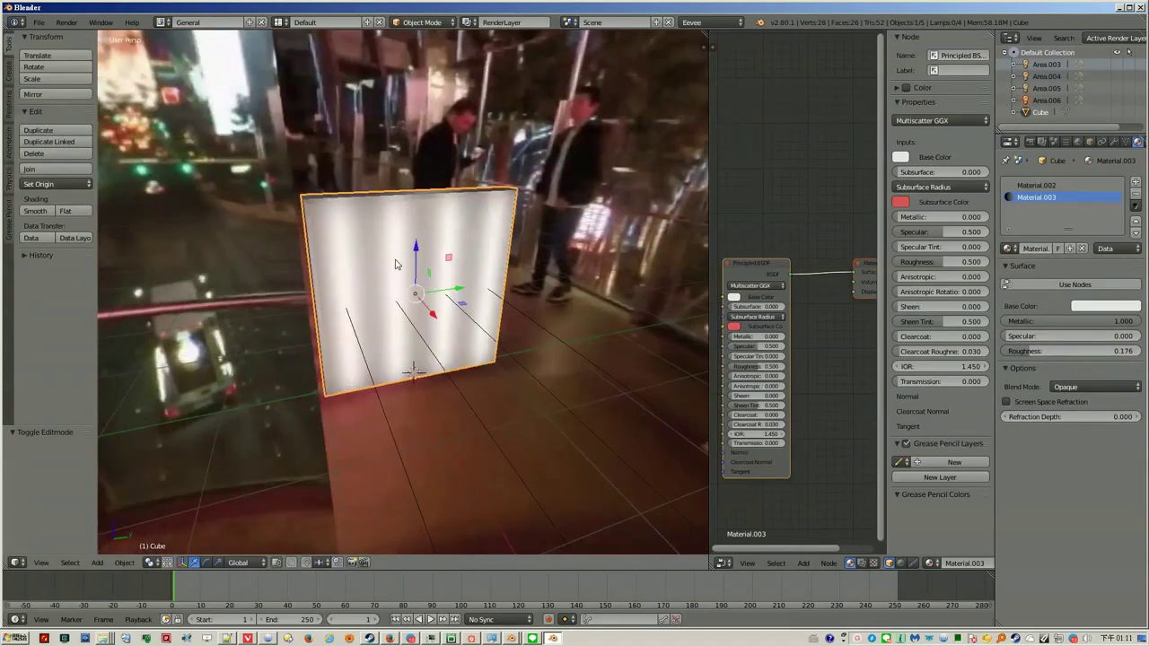
{"action": "middle_click_drag", "start_coordinate": [341, 228], "coordinate": [366, 245]}
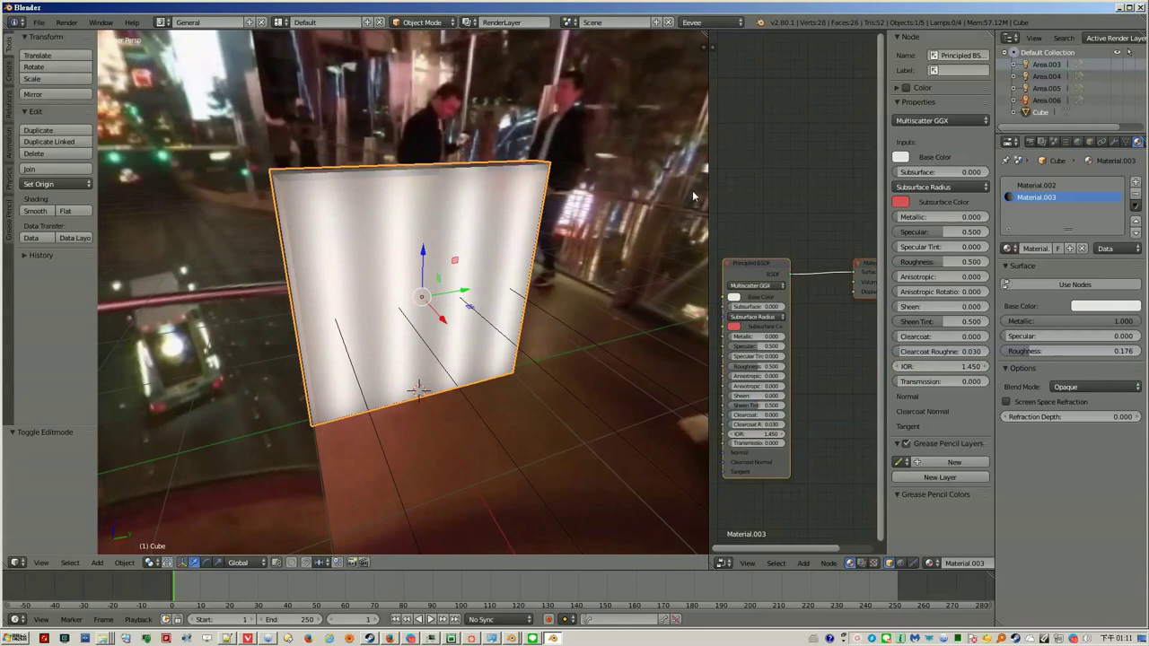
{"action": "left_click_drag", "start_coordinate": [710, 409], "coordinate": [589, 406]}
{"action": "left_click", "coordinate": [1039, 185]}
Add a Blender.png Image Texture node and connect its Color to the Translucent BSDF Color
{"action": "middle_click_drag", "start_coordinate": [742, 319], "coordinate": [765, 302]}
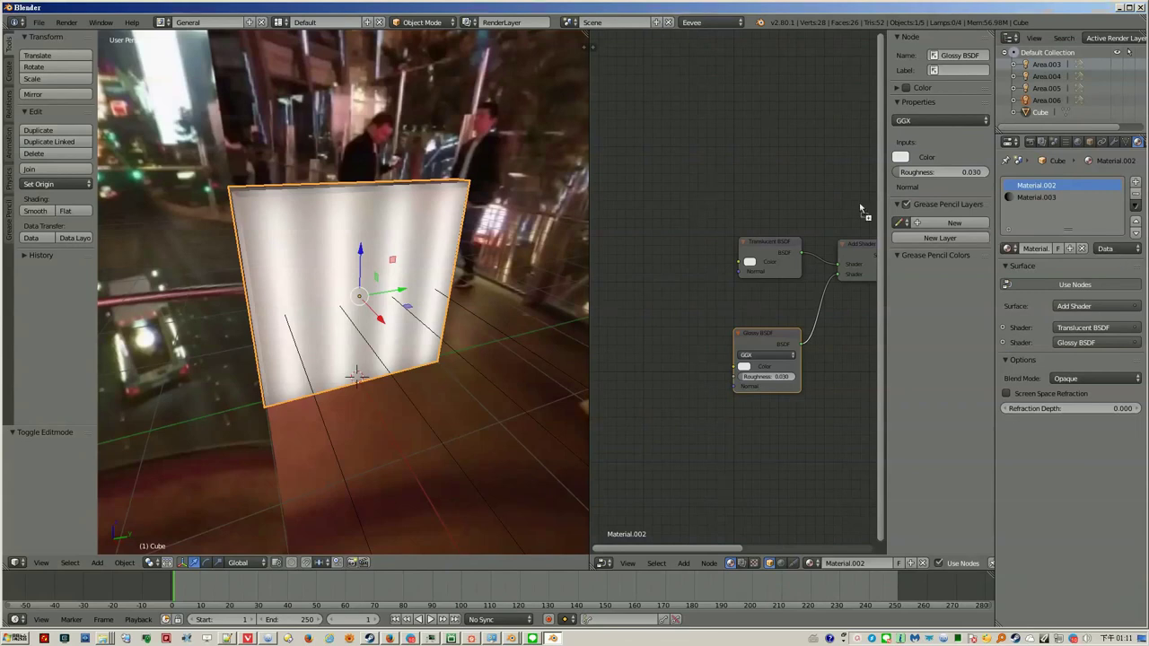
{"action": "mouse_move", "coordinate": [644, 215]}
{"action": "left_mouse_down"}
{"action": "mouse_move", "coordinate": [727, 260]}
{"action": "mouse_move", "coordinate": [763, 263]}
{"action": "left_mouse_up"}
{"action": "scroll", "coordinate": [664, 243], "scroll_direction": "up", "scroll_amount": 1}
{"action": "left_click", "coordinate": [692, 188]}
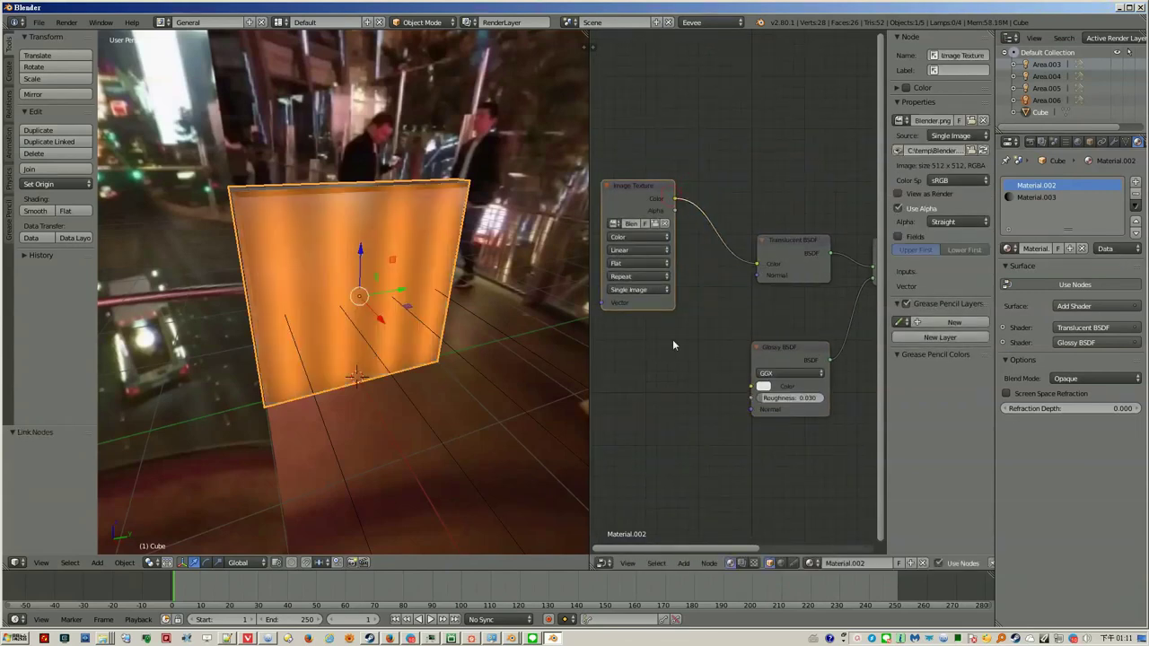
{"action": "middle_click_drag", "start_coordinate": [325, 235], "coordinate": [552, 458]}
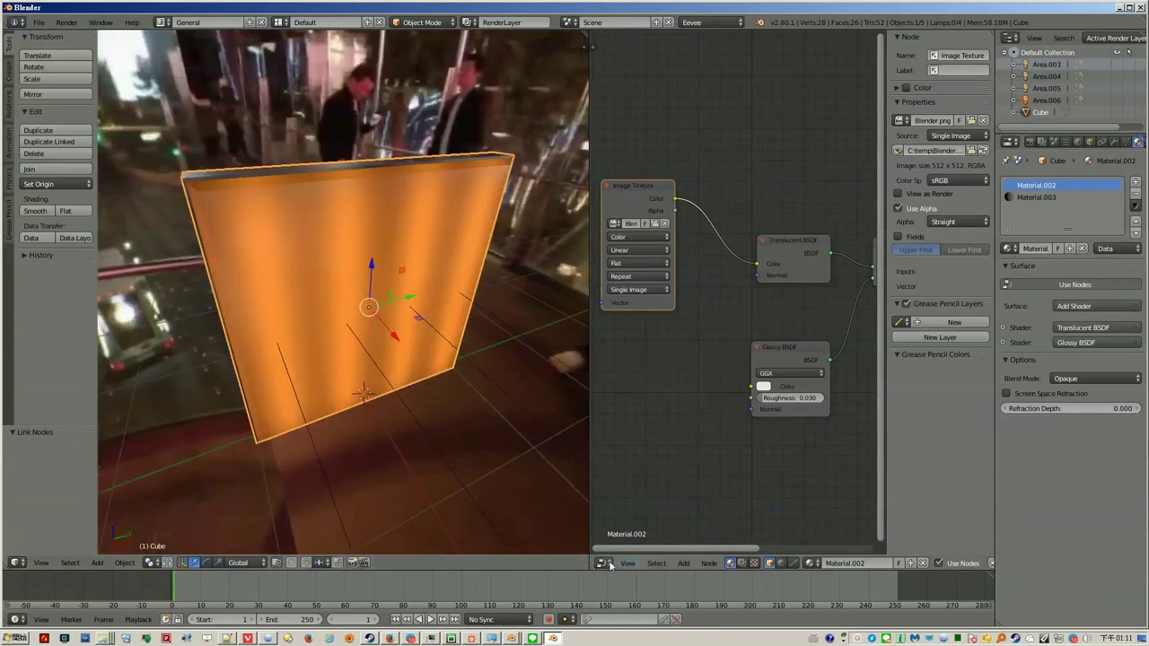
Replace the node editor with the UV image editor and orbit to a side view
{"action": "left_click", "coordinate": [607, 563]}
{"action": "left_click", "coordinate": [651, 472]}
{"action": "middle_click_drag", "start_coordinate": [503, 377], "coordinate": [362, 255]}
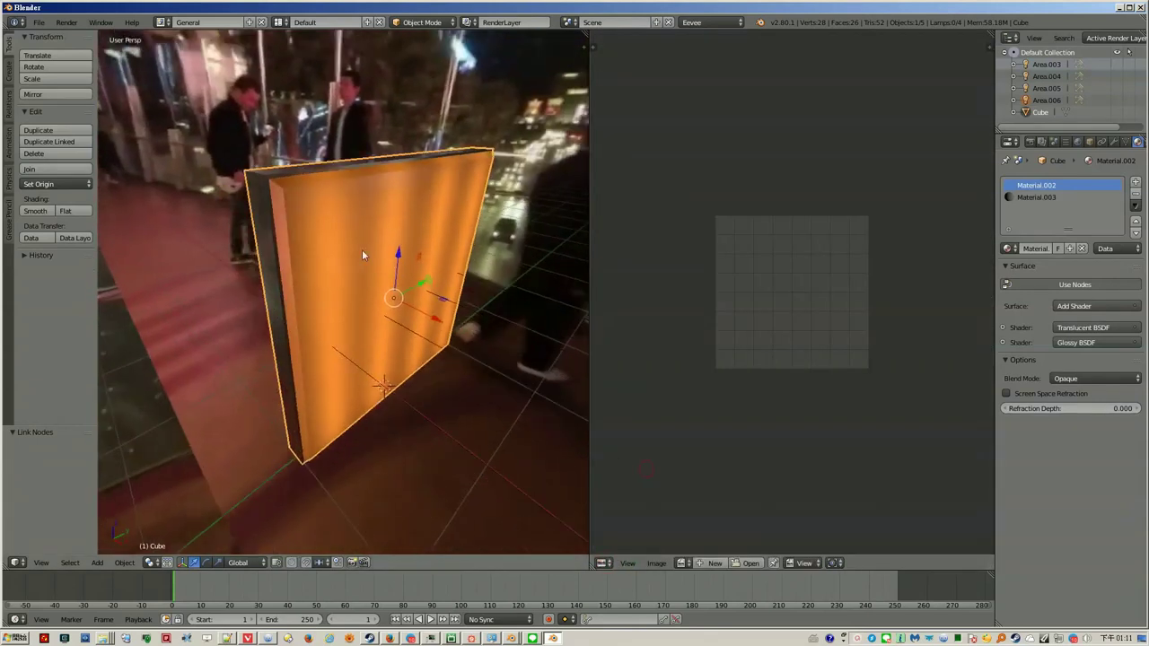
In Edit Mode, view the panel straight on, cube-project the faces, then unwrap the whole mesh
{"action": "key", "text": "Tab"}
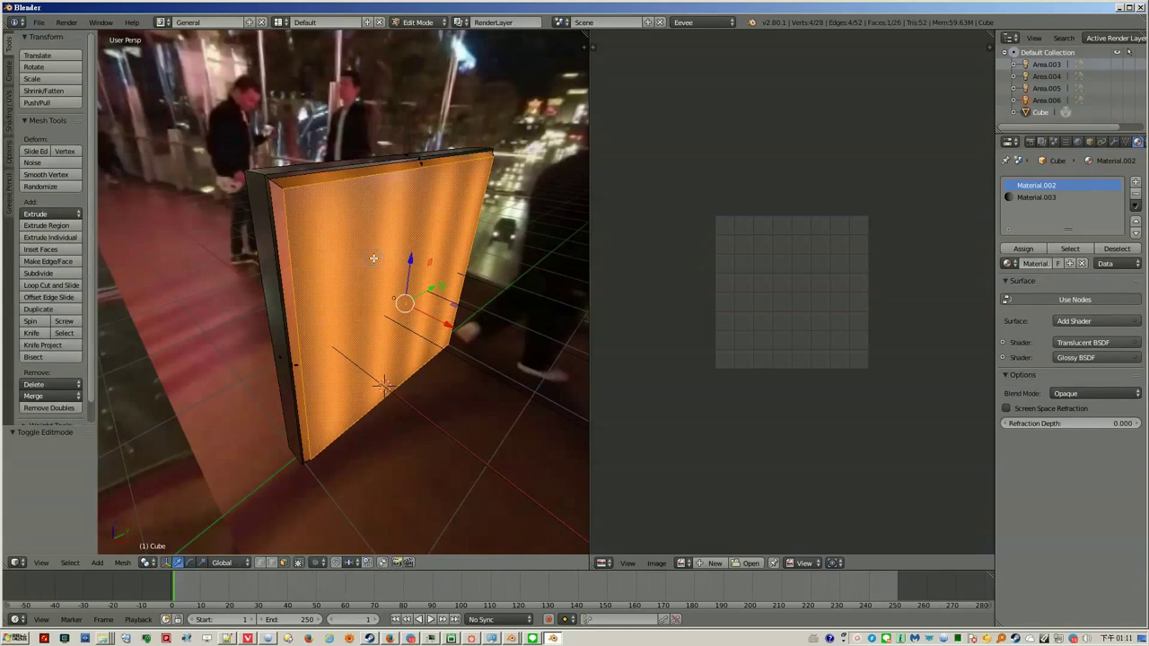
{"action": "key", "text": "ctrl+KP_Add"}
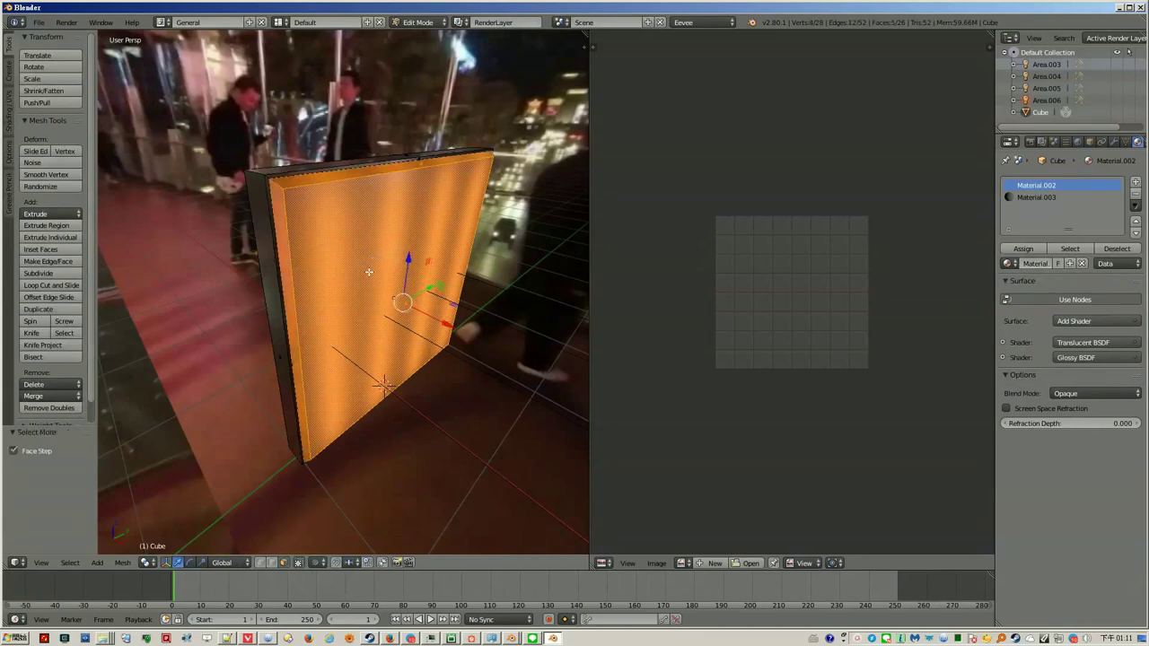
{"action": "key", "text": "KP_3"}
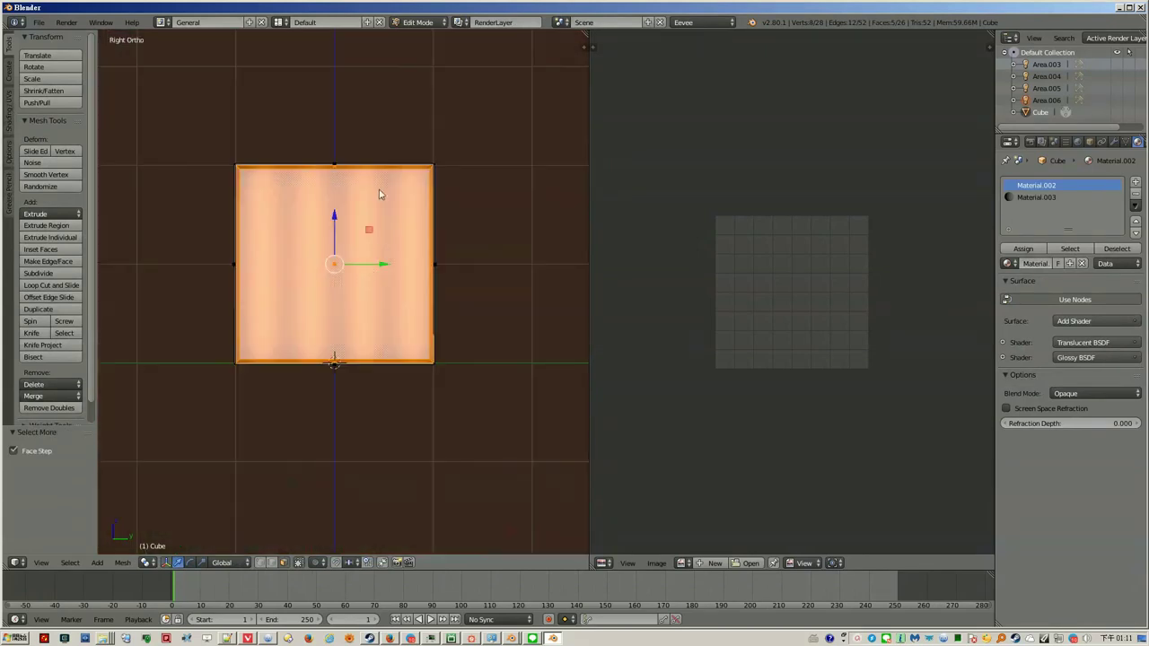
{"action": "scroll", "coordinate": [379, 183], "scroll_direction": "up", "scroll_amount": 2}
{"action": "key", "text": "u"}
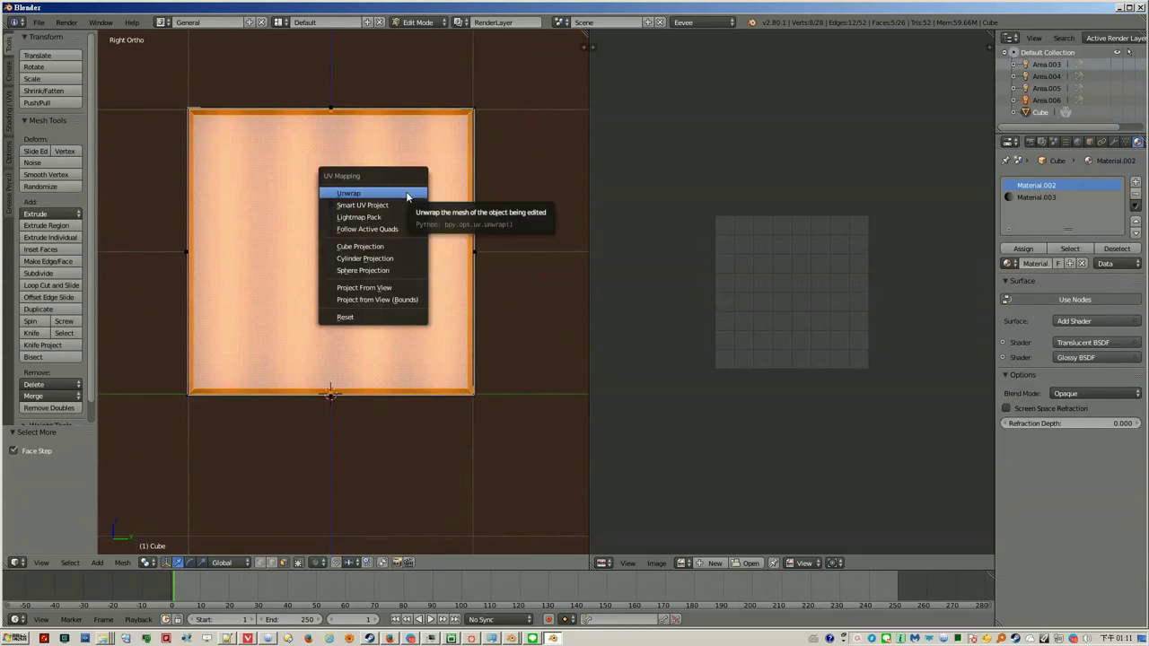
{"action": "left_click", "coordinate": [412, 245]}
{"action": "key", "text": "a"}
{"action": "key", "text": "a"}
{"action": "key", "text": "u"}
{"action": "left_click", "coordinate": [462, 234]}
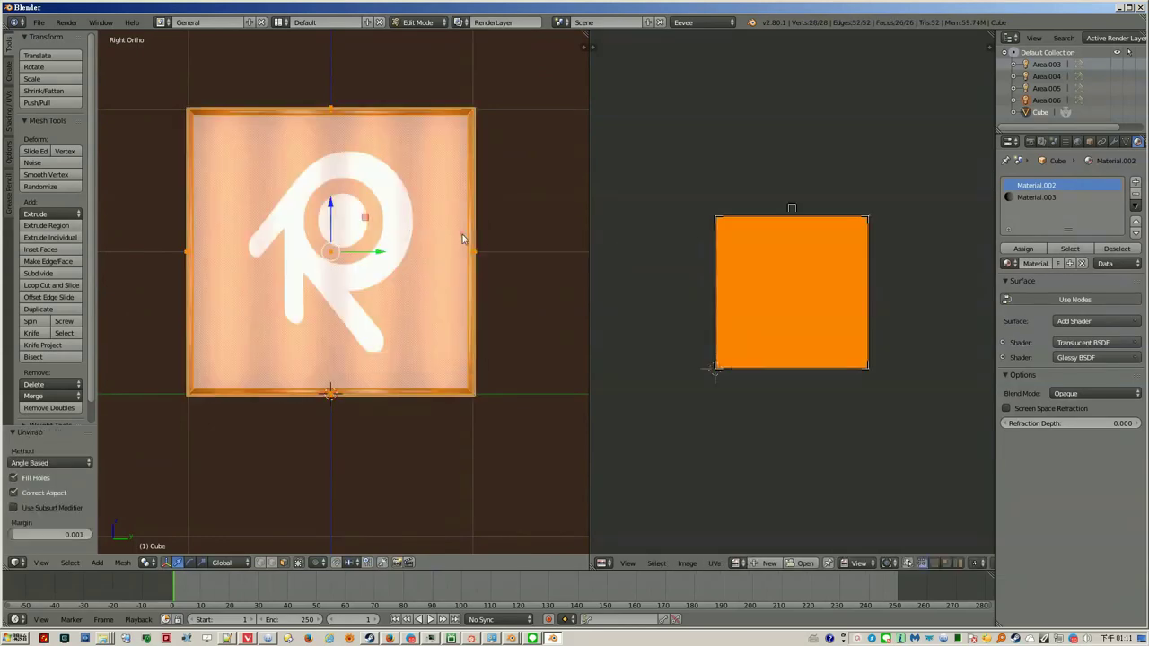
Select the front face with its neighbours and apply Project from View (Bounds)
{"action": "right_click", "coordinate": [278, 233]}
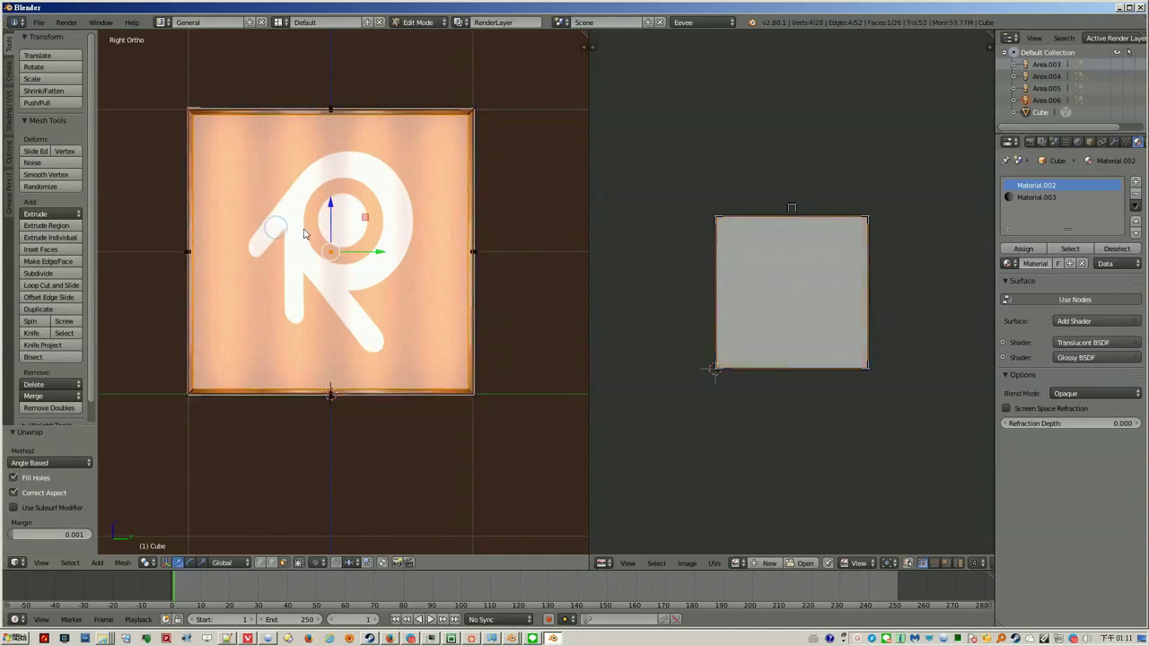
{"action": "key", "text": "ctrl+KP_Add"}
{"action": "key", "text": "u"}
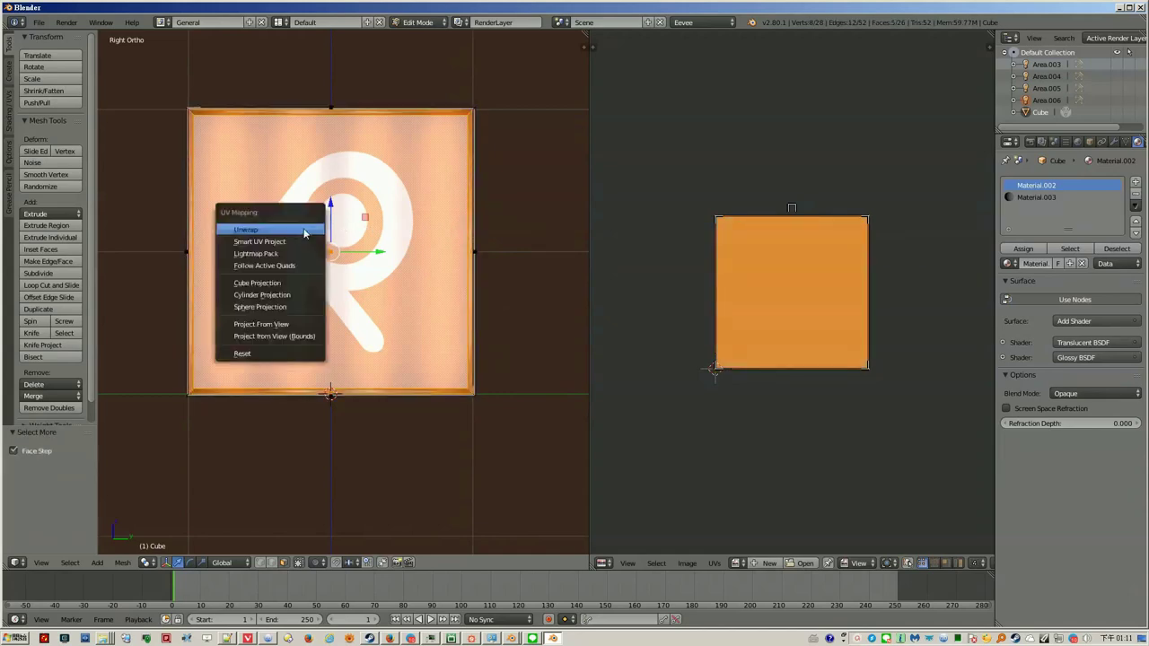
{"action": "left_click", "coordinate": [303, 340]}
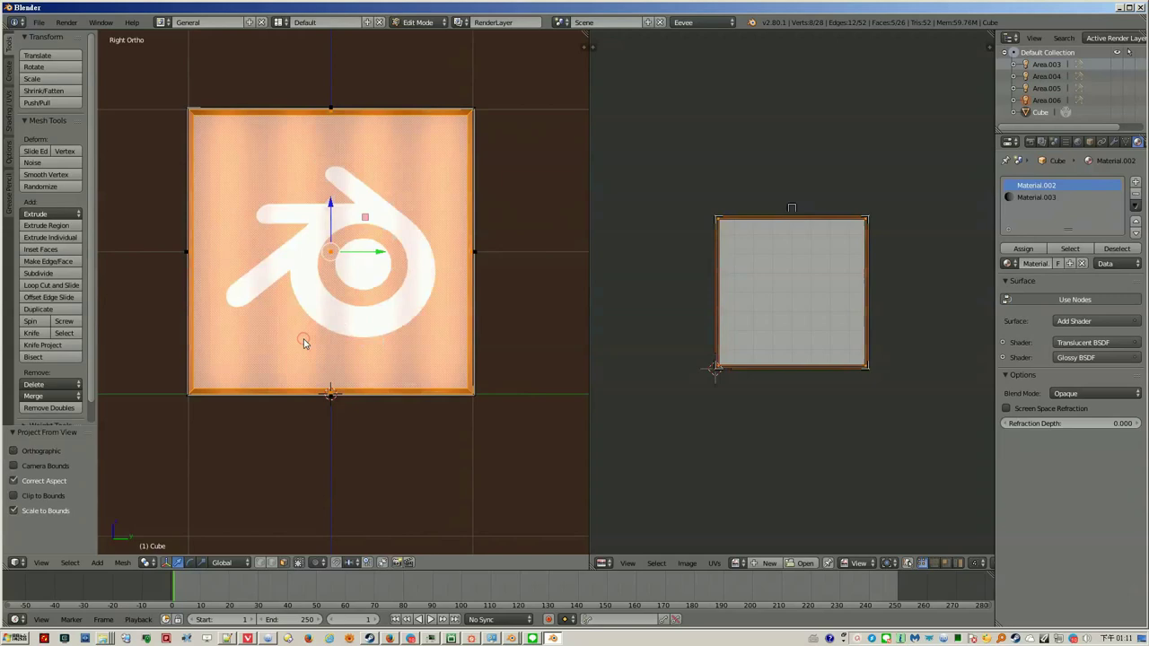
Show Blender.png in the UV editor, scale the UVs to 0.932, and leave Edit Mode
{"action": "left_click", "coordinate": [738, 564]}
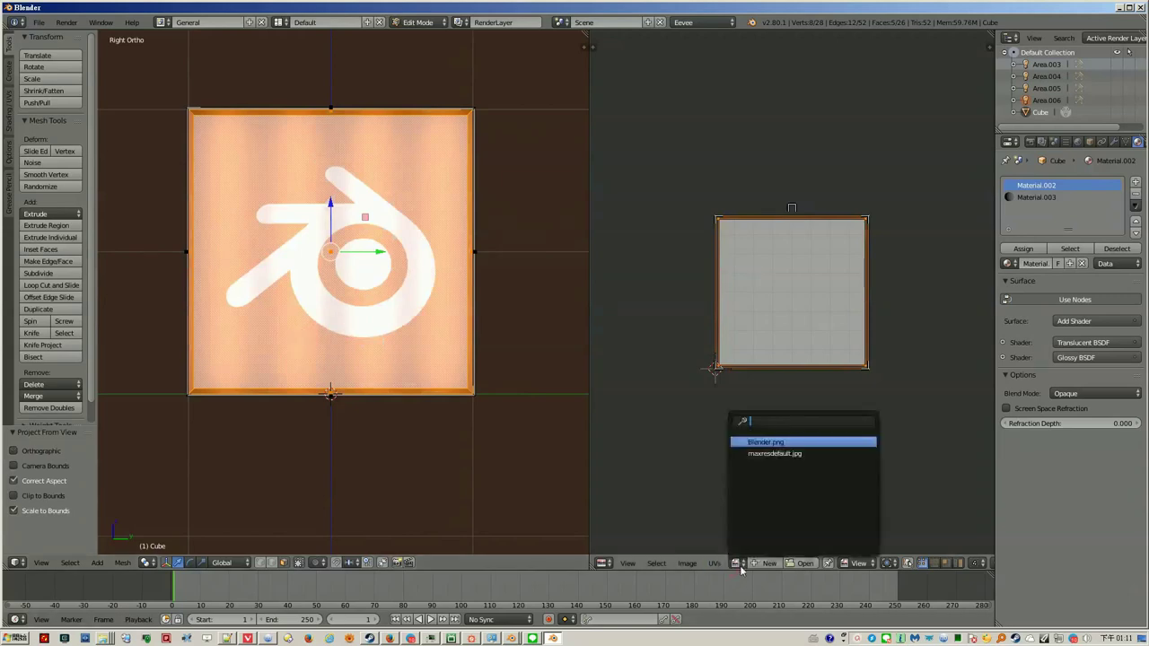
{"action": "left_click", "coordinate": [778, 443]}
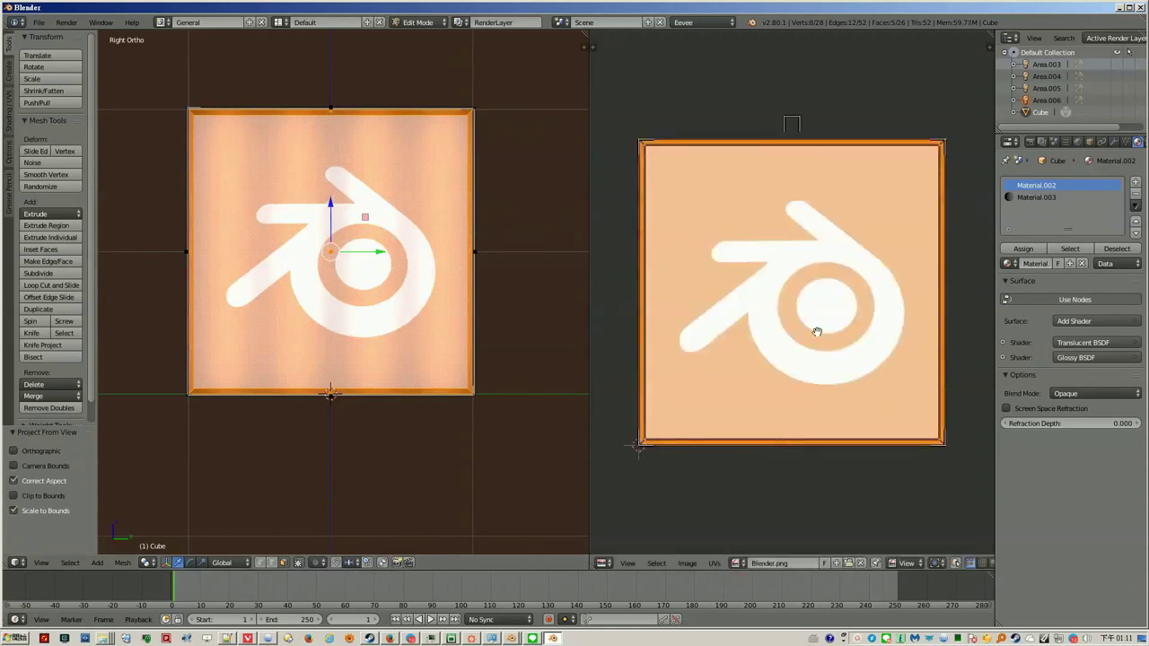
{"action": "key", "text": "s"}
{"action": "left_click", "coordinate": [934, 447]}
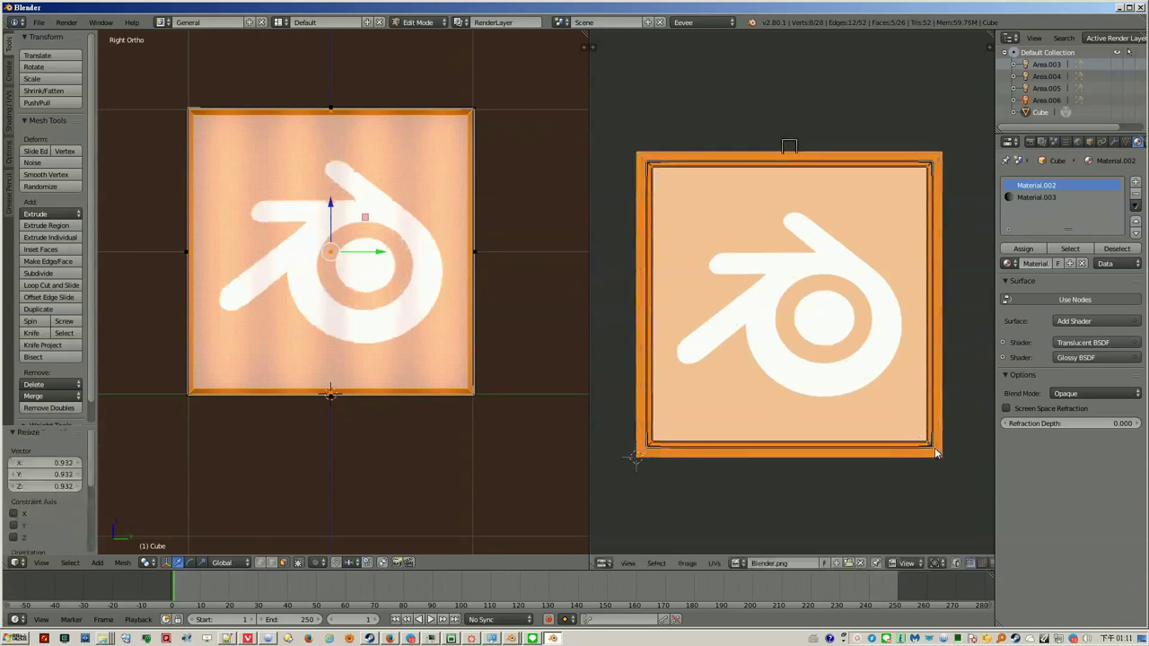
{"action": "middle_click_drag", "start_coordinate": [363, 325], "coordinate": [402, 355]}
{"action": "key", "text": "Tab"}
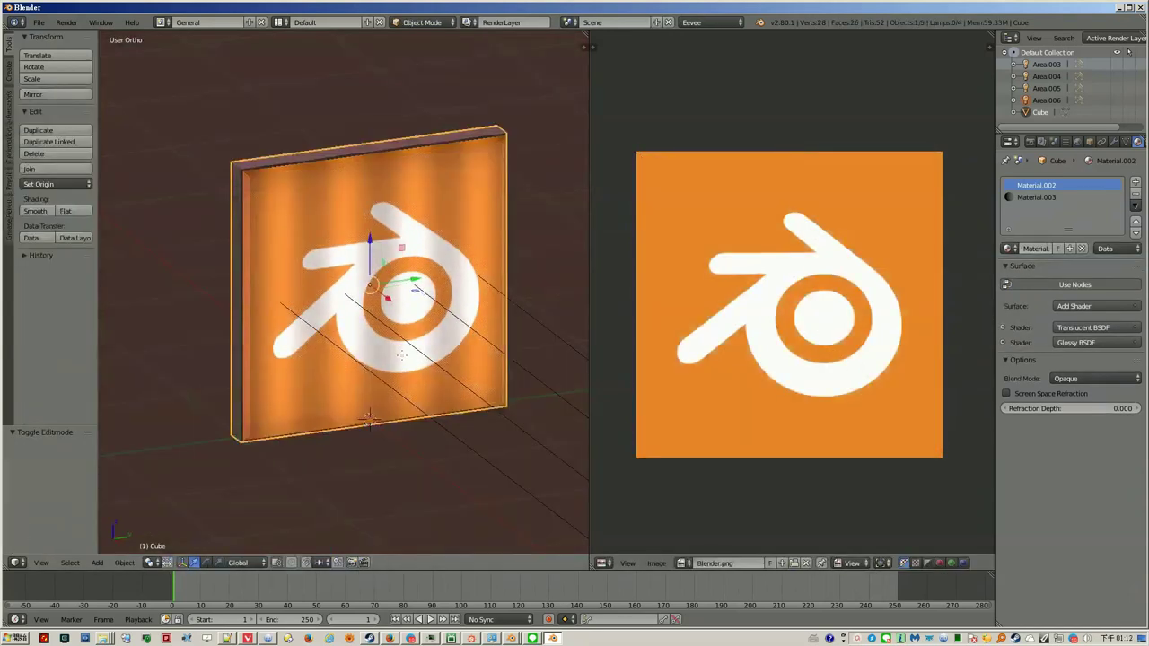
Switch to rendered perspective shading and merge the image editor back into the 3D viewport
{"action": "key", "text": "shift+z"}
{"action": "key", "text": "KP_5"}
{"action": "scroll", "coordinate": [403, 357], "scroll_direction": "down", "scroll_amount": 3}
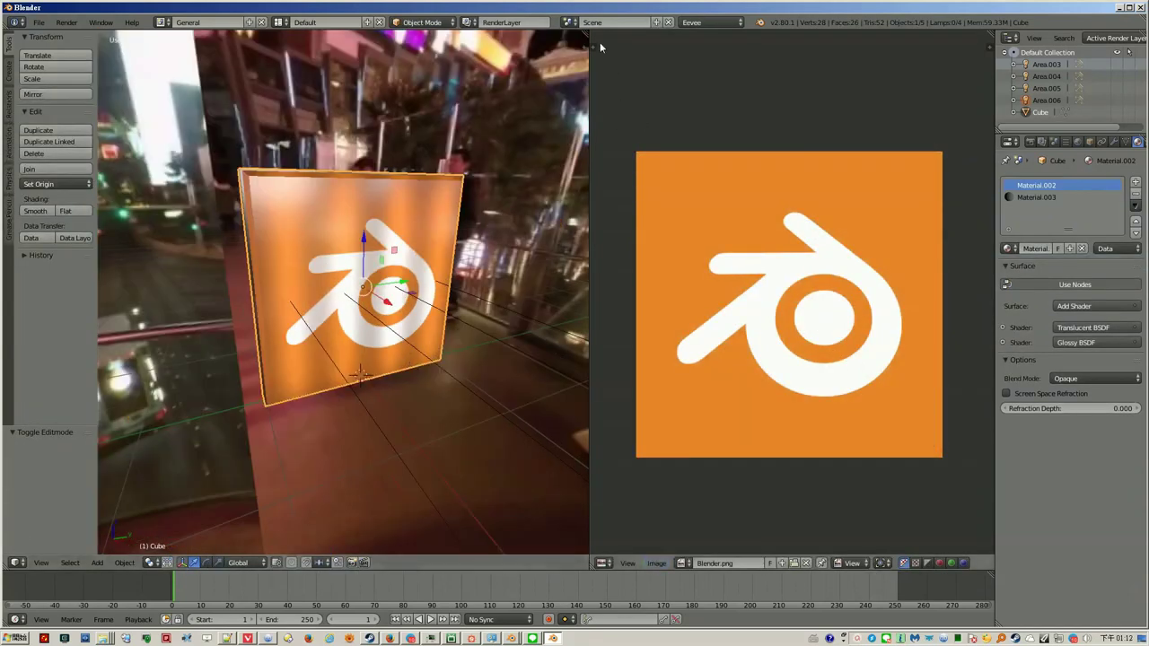
{"action": "left_click_drag", "start_coordinate": [585, 30], "coordinate": [763, 36]}
{"action": "mouse_move", "coordinate": [628, 315]}
{"action": "middle_mouse_down"}
{"action": "mouse_move", "coordinate": [682, 341]}
{"action": "mouse_move", "coordinate": [704, 372]}
{"action": "mouse_move", "coordinate": [796, 361]}
{"action": "mouse_move", "coordinate": [702, 361]}
{"action": "mouse_move", "coordinate": [813, 355]}
{"action": "mouse_move", "coordinate": [842, 367]}
{"action": "mouse_move", "coordinate": [677, 393]}
{"action": "mouse_move", "coordinate": [830, 388]}
{"action": "mouse_move", "coordinate": [680, 311]}
{"action": "mouse_move", "coordinate": [556, 273]}
{"action": "mouse_move", "coordinate": [604, 288]}
{"action": "middle_mouse_up"}
Select the Area.003 lamp and set its energy to 0.078
{"action": "key", "text": "a"}
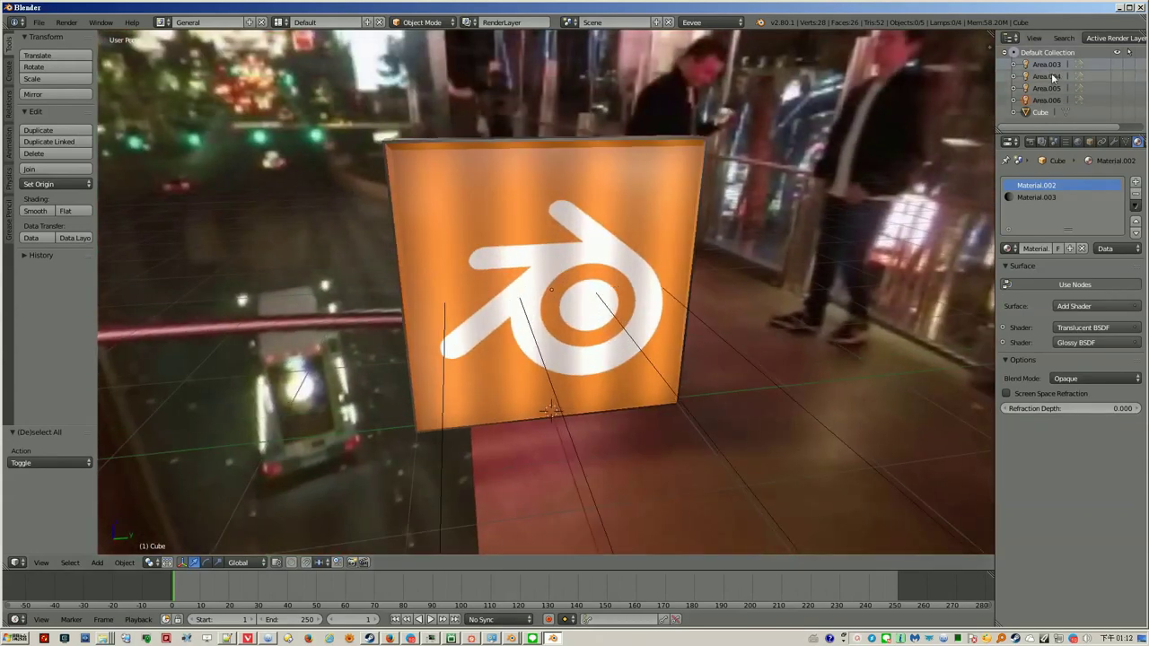
{"action": "left_click", "coordinate": [1055, 69]}
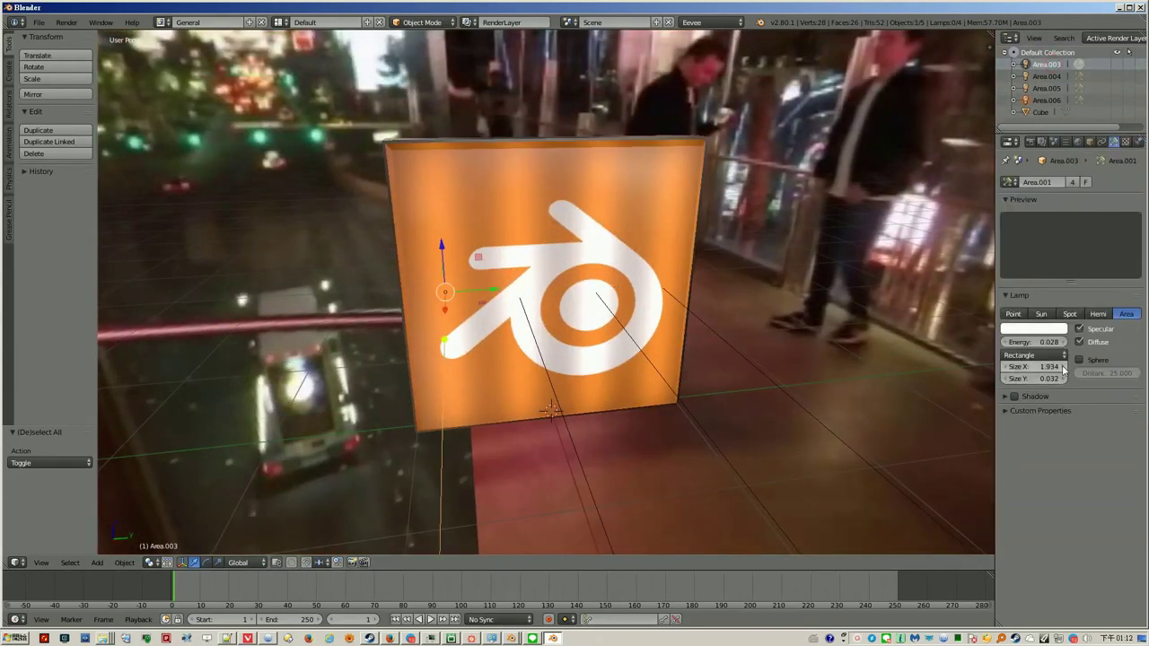
{"action": "left_click_drag", "start_coordinate": [1050, 349], "coordinate": [1056, 348]}
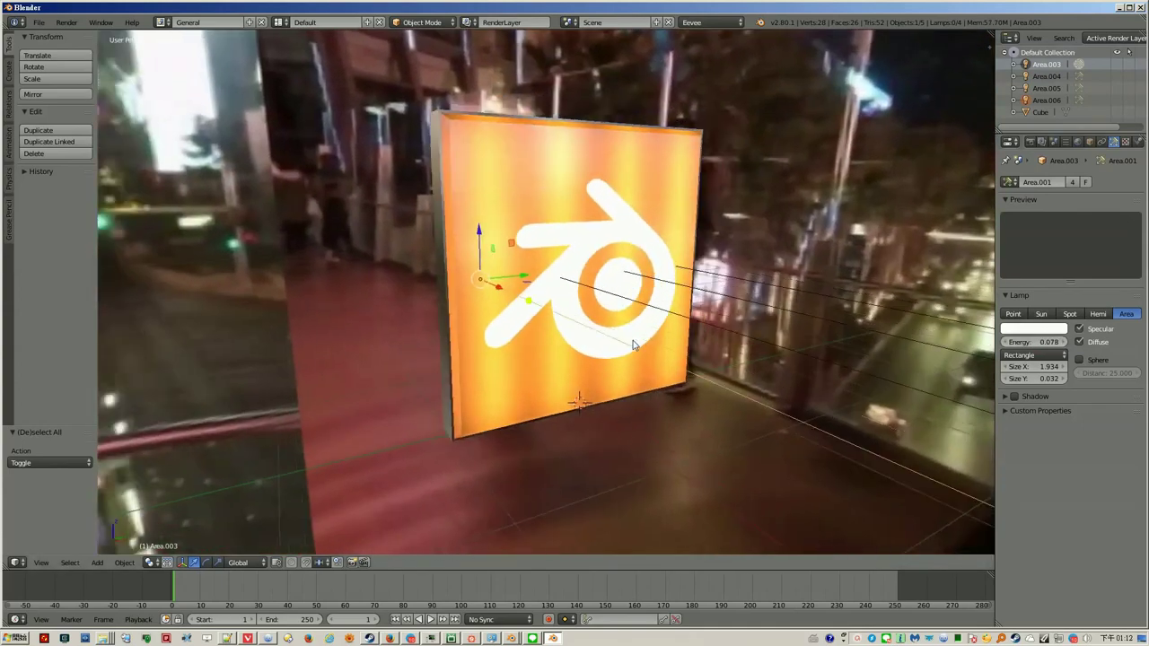
Enable Bloom in the Render properties
{"action": "left_click", "coordinate": [1031, 142]}
{"action": "scroll", "coordinate": [1040, 445], "scroll_direction": "down", "scroll_amount": 5}
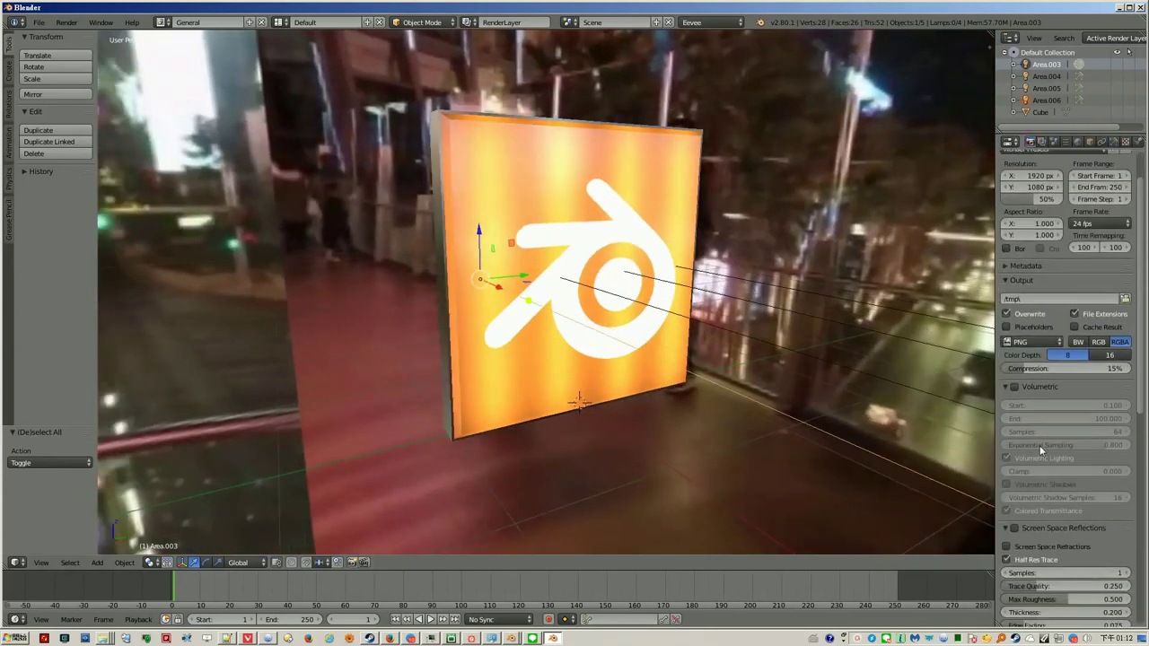
{"action": "scroll", "coordinate": [1063, 436], "scroll_direction": "down", "scroll_amount": 5}
{"action": "scroll", "coordinate": [1067, 434], "scroll_direction": "down", "scroll_amount": 5}
{"action": "scroll", "coordinate": [1066, 435], "scroll_direction": "down", "scroll_amount": 3}
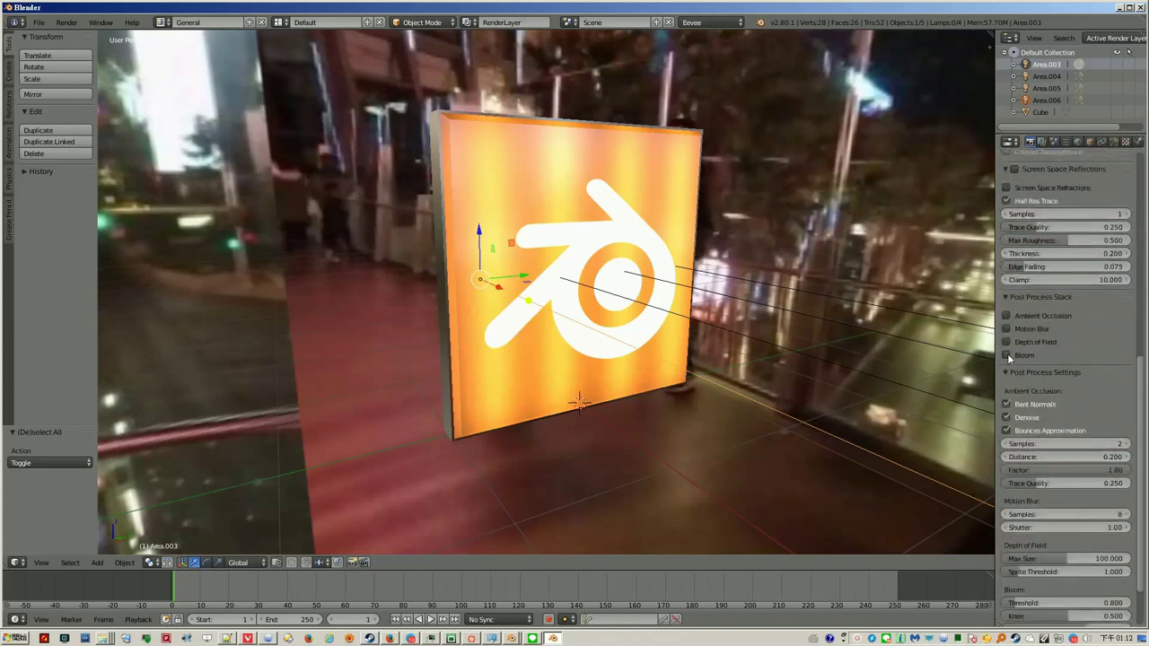
{"action": "left_click", "coordinate": [1007, 355]}
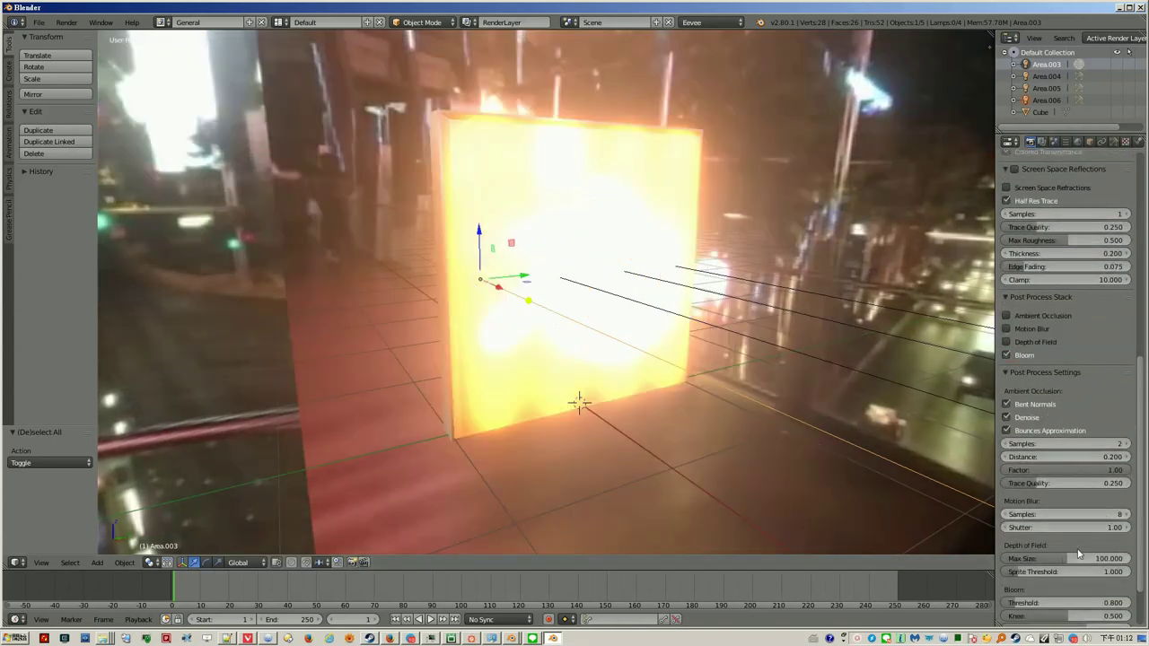
Set bloom threshold to 1.890 and radius to 5.500, and lower the strip lamp energy to 0.064
{"action": "scroll", "coordinate": [1082, 552], "scroll_direction": "down", "scroll_amount": 3}
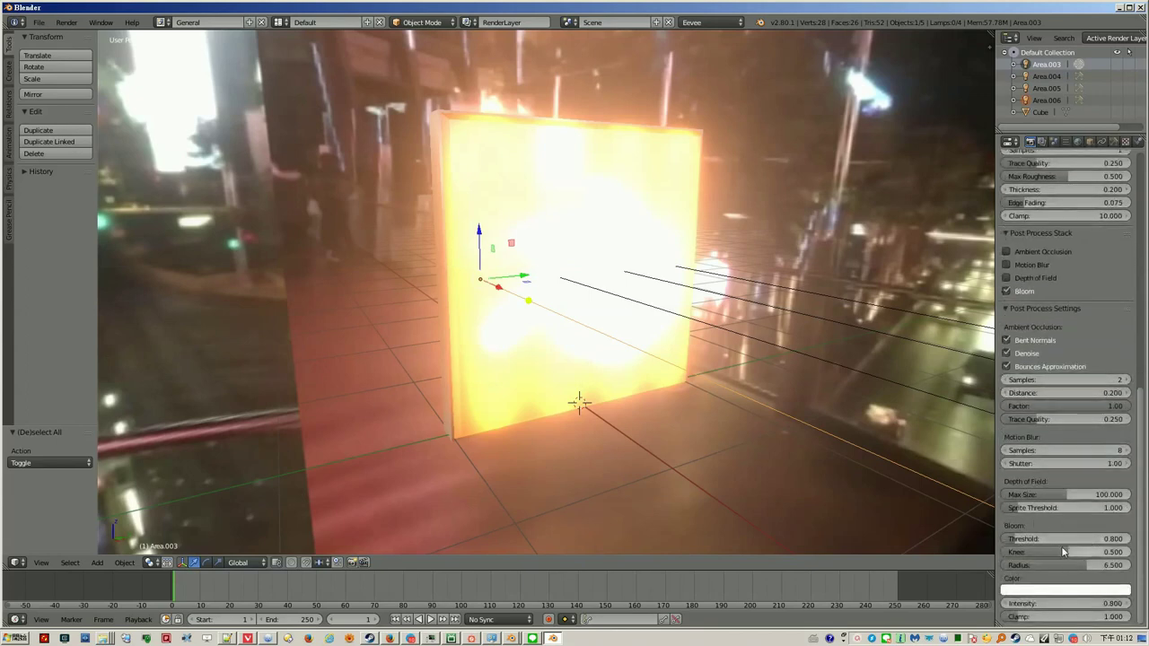
{"action": "mouse_move", "coordinate": [1078, 565]}
{"action": "left_mouse_down"}
{"action": "mouse_move", "coordinate": [1019, 542]}
{"action": "mouse_move", "coordinate": [1069, 545]}
{"action": "left_mouse_up"}
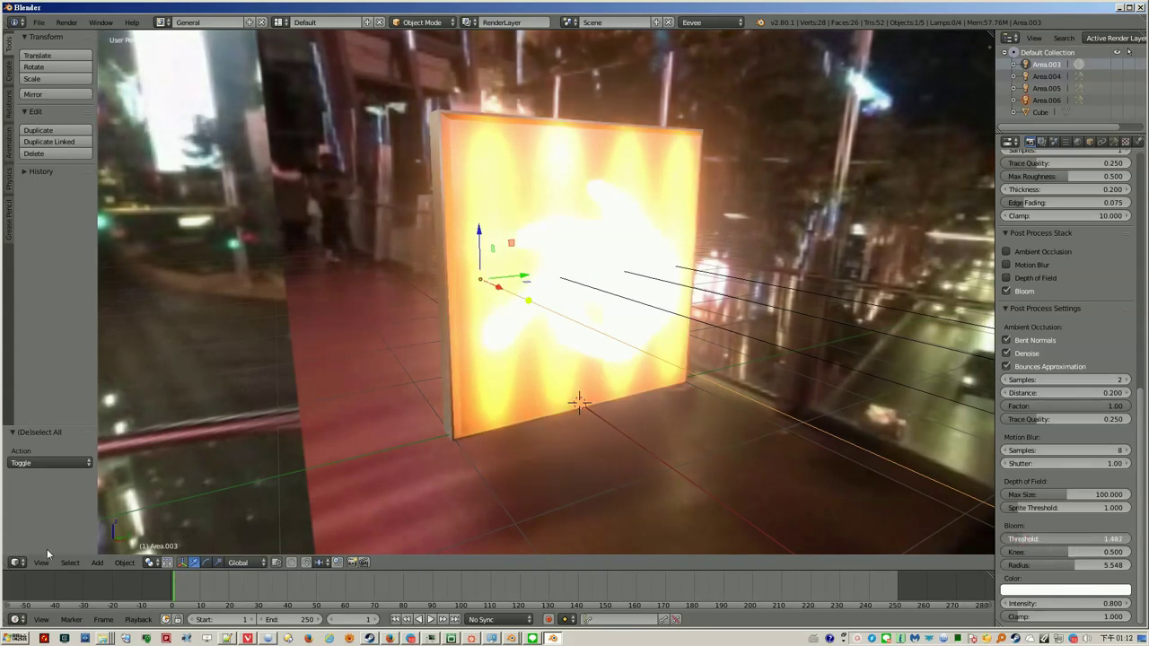
{"action": "left_click_drag", "start_coordinate": [129, 554], "coordinate": [168, 560]}
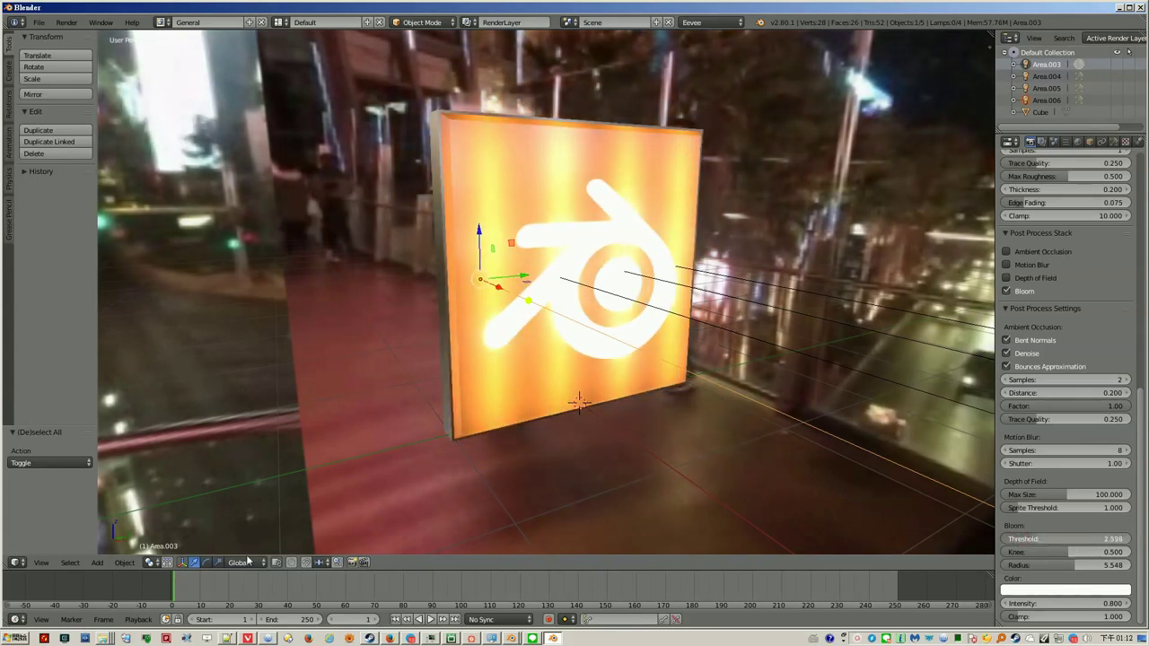
{"action": "mouse_move", "coordinate": [168, 560]}
{"action": "left_mouse_down"}
{"action": "mouse_move", "coordinate": [1032, 552]}
{"action": "mouse_move", "coordinate": [1065, 565]}
{"action": "left_mouse_up"}
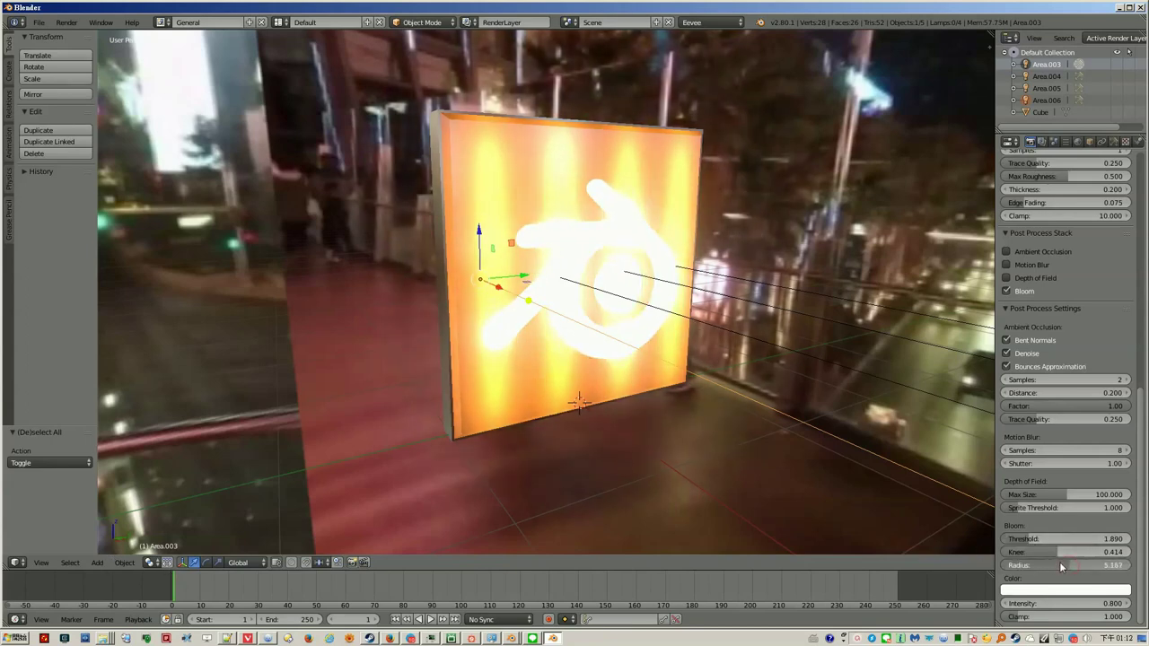
{"action": "mouse_move", "coordinate": [679, 392]}
{"action": "middle_mouse_down"}
{"action": "mouse_move", "coordinate": [678, 405]}
{"action": "mouse_move", "coordinate": [691, 399]}
{"action": "middle_mouse_up"}
{"action": "left_click", "coordinate": [1114, 141]}
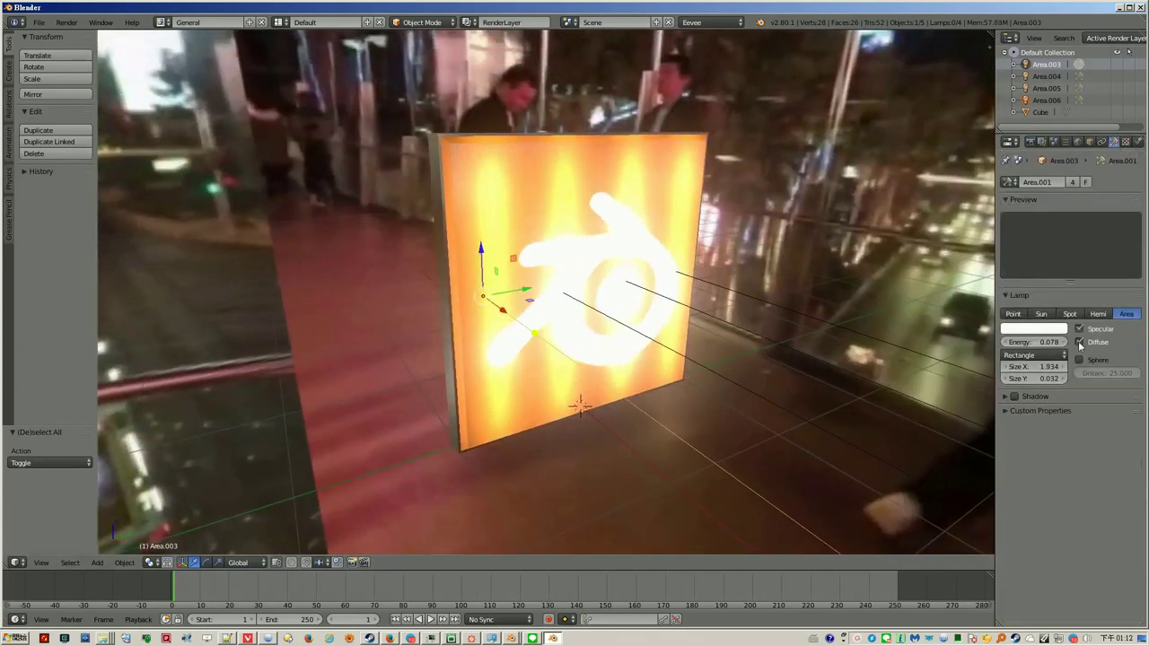
{"action": "left_click_drag", "start_coordinate": [1048, 346], "coordinate": [1037, 352]}
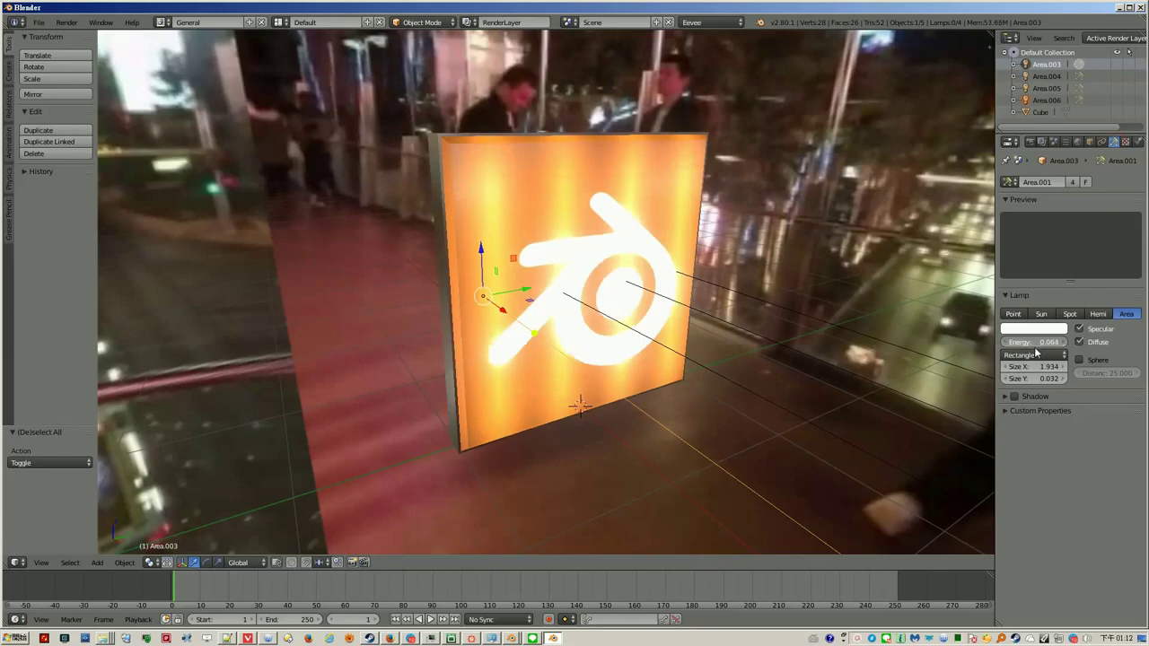